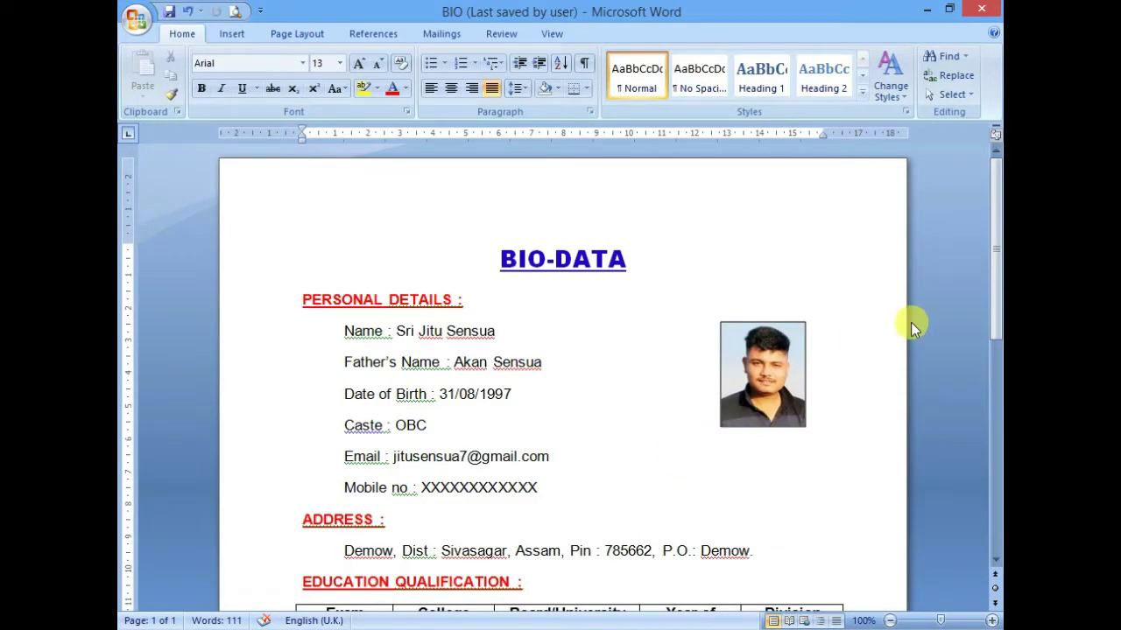
Scroll through the finished BIO-DATA sample document to review its layout
mouse_move(995, 201)
left_mouse_down()
mouse_move(994, 429)
mouse_move(995, 199)
left_mouse_up()
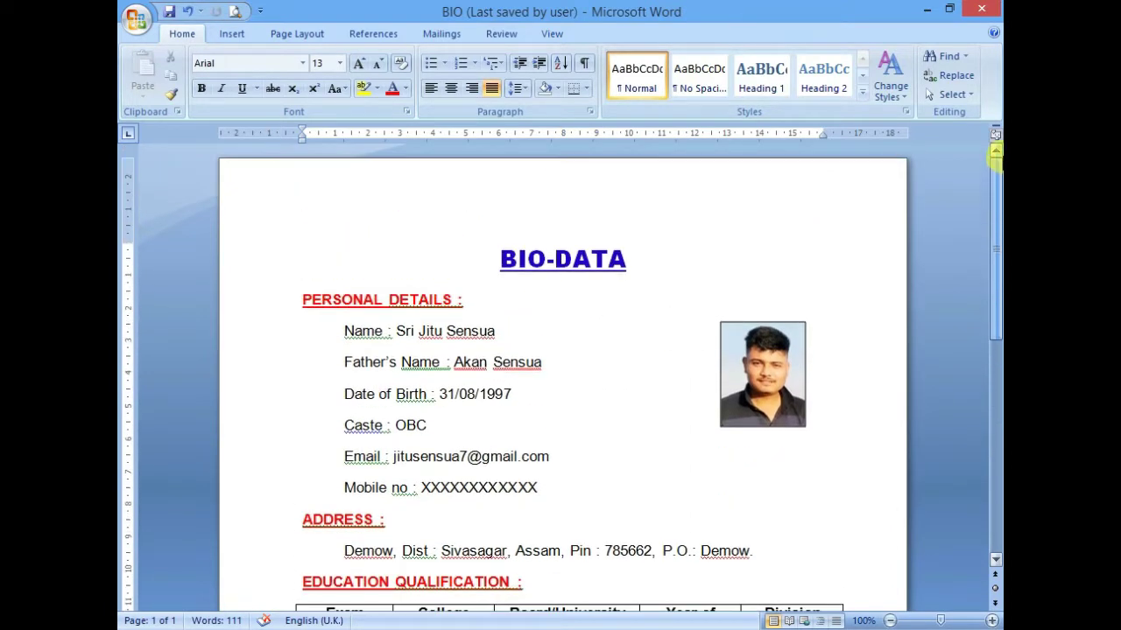
left_click_drag(996, 191, 995, 376)
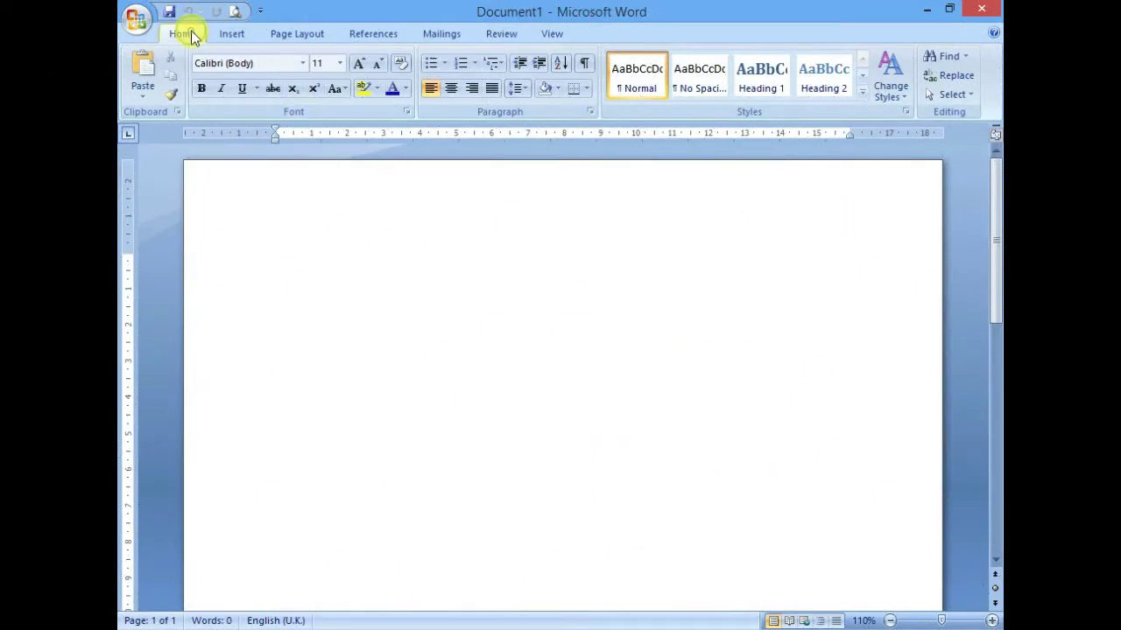
Type a 'Biodata' title in 20-pt Arial Black and center it
left_click(340, 64)
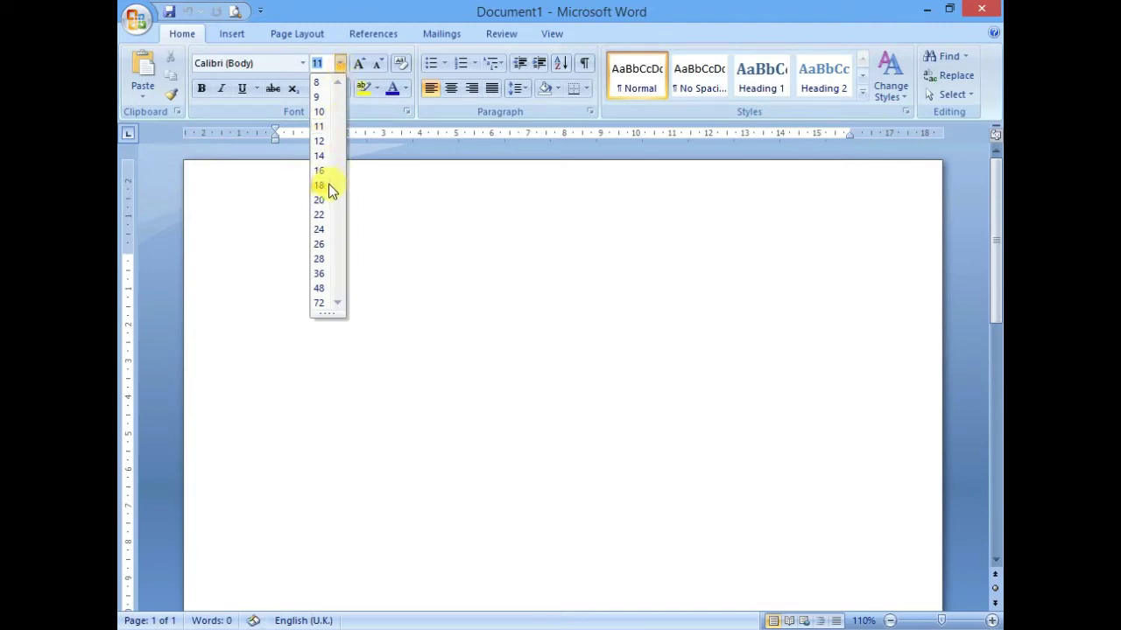
left_click(322, 200)
left_click(302, 63)
scroll(319, 316, "down", 10)
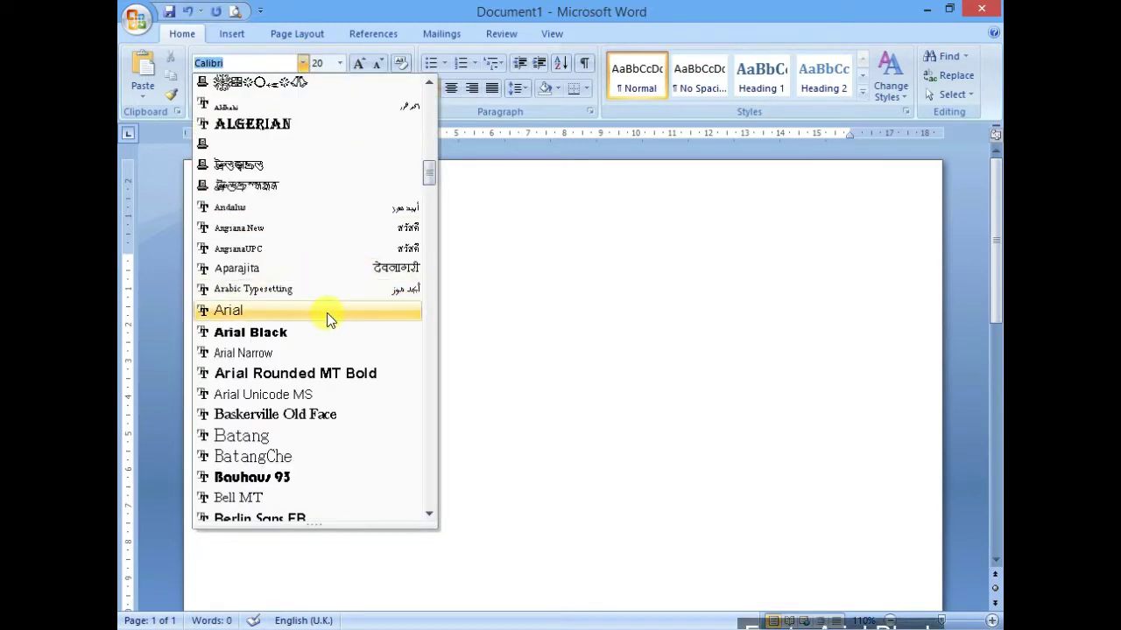
left_click(312, 331)
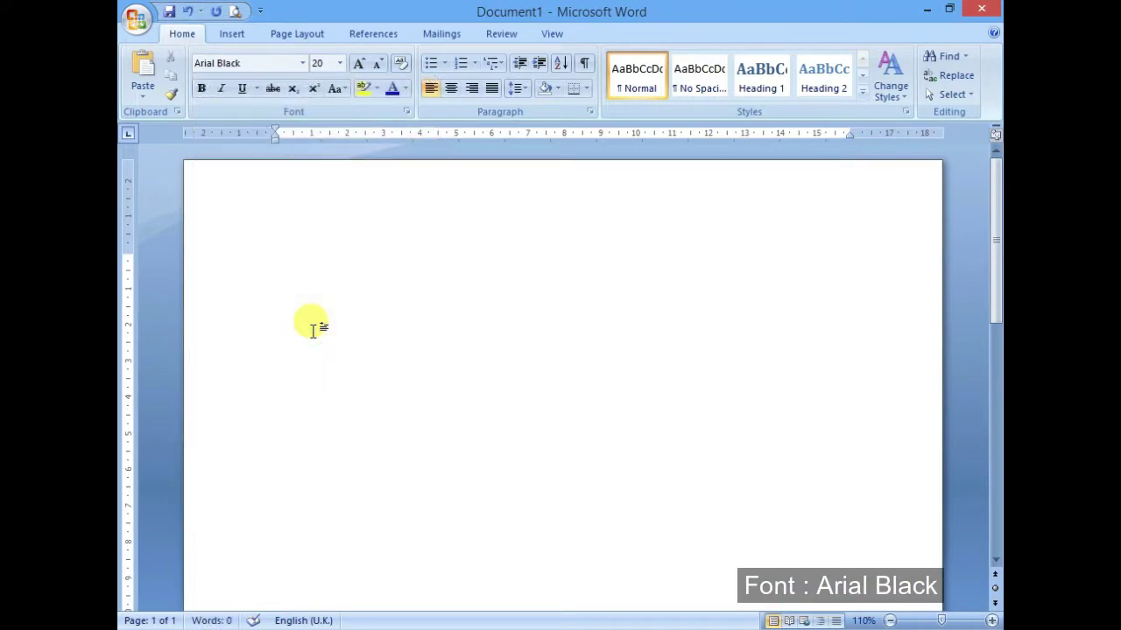
type("B")
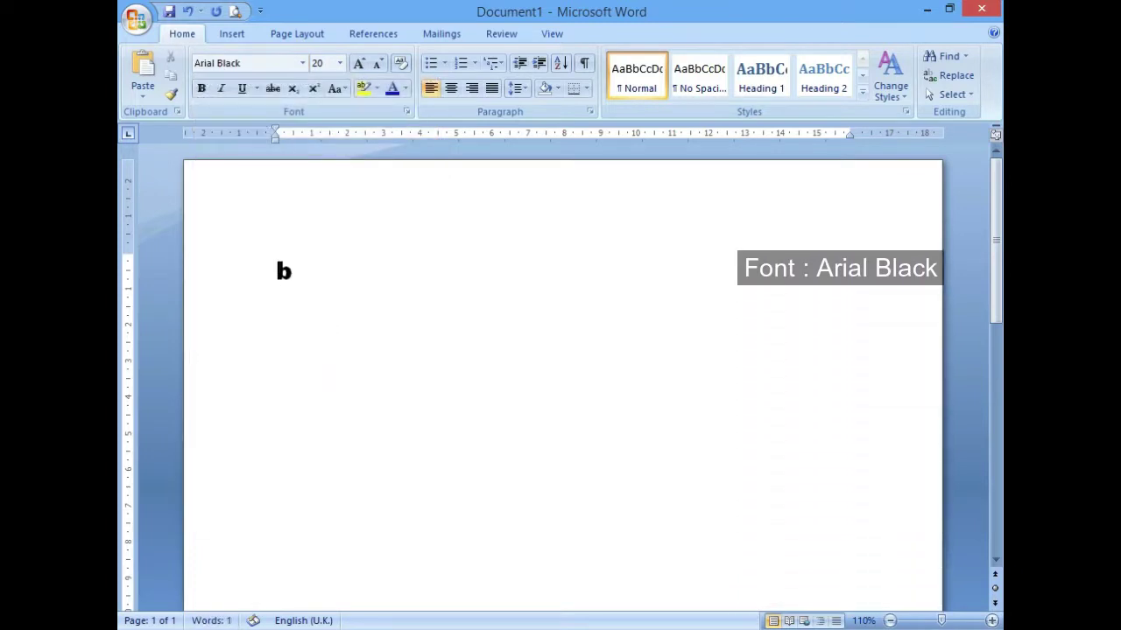
type("iodata")
key("Return")
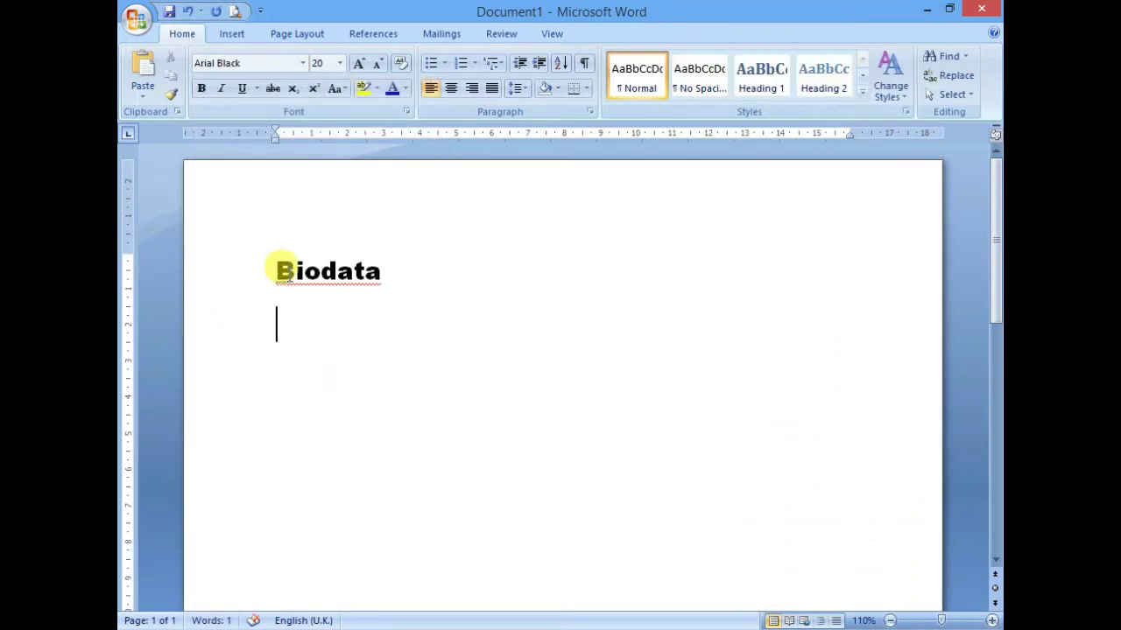
left_click(450, 88)
Make the title uppercase BIODATA, underline it, and start a new line below
left_click_drag(511, 271, 617, 276)
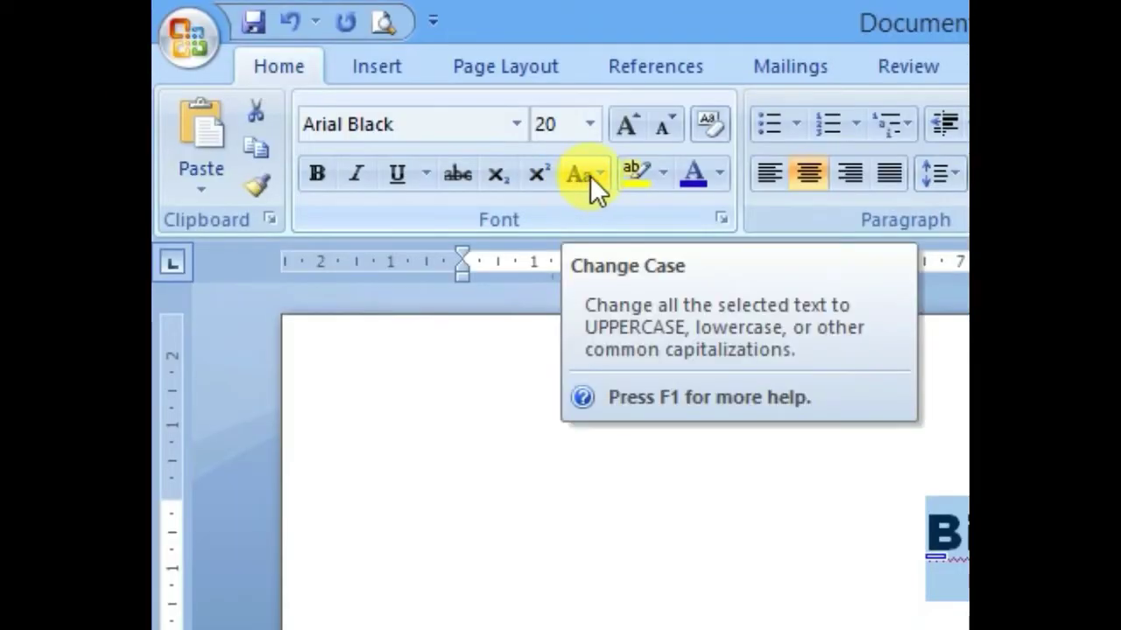
left_click(590, 176)
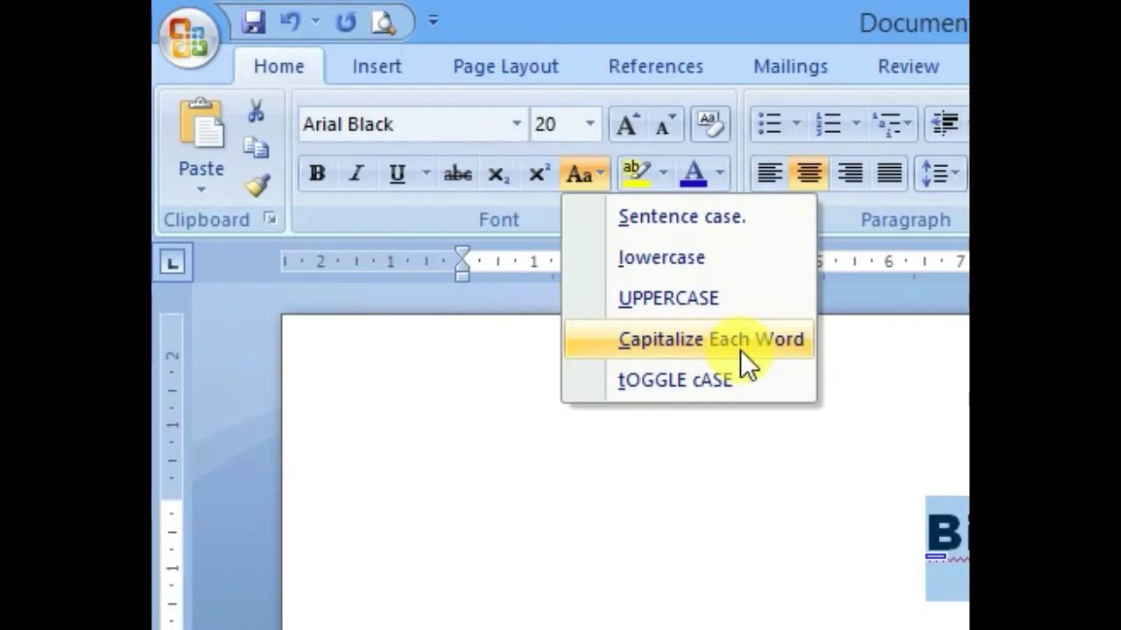
left_click(733, 295)
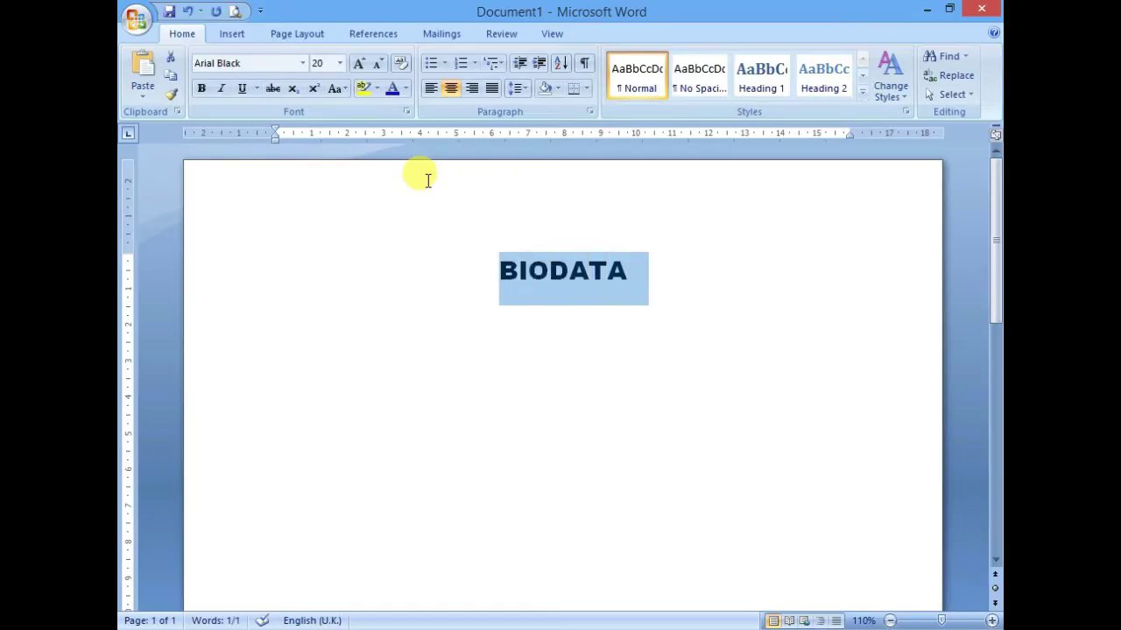
left_click(242, 89)
left_click(643, 271)
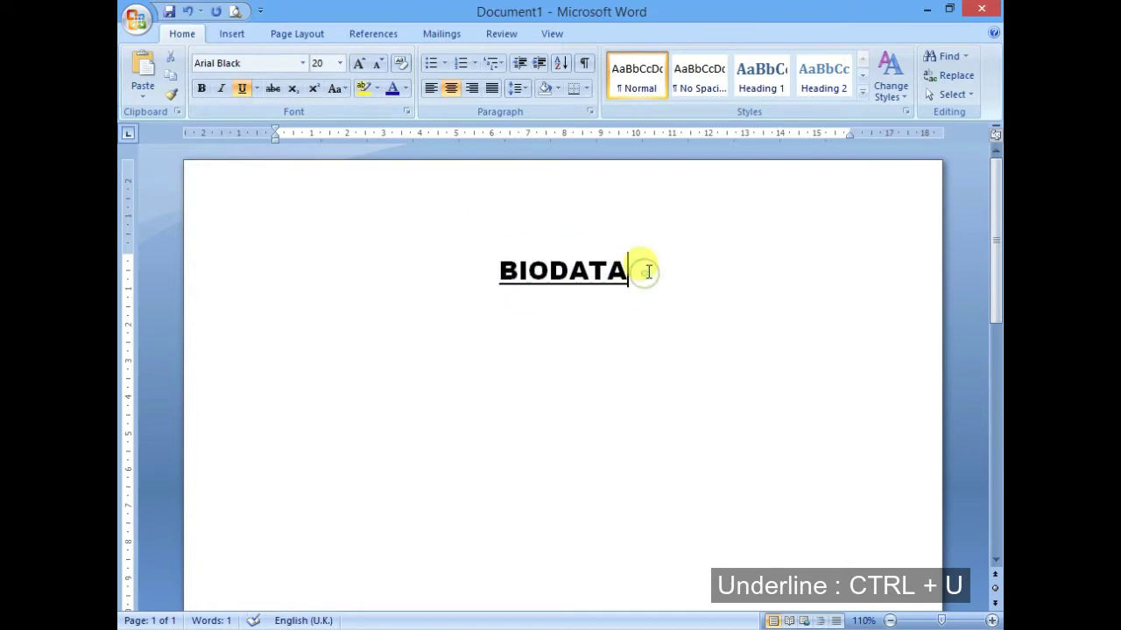
key("Return")
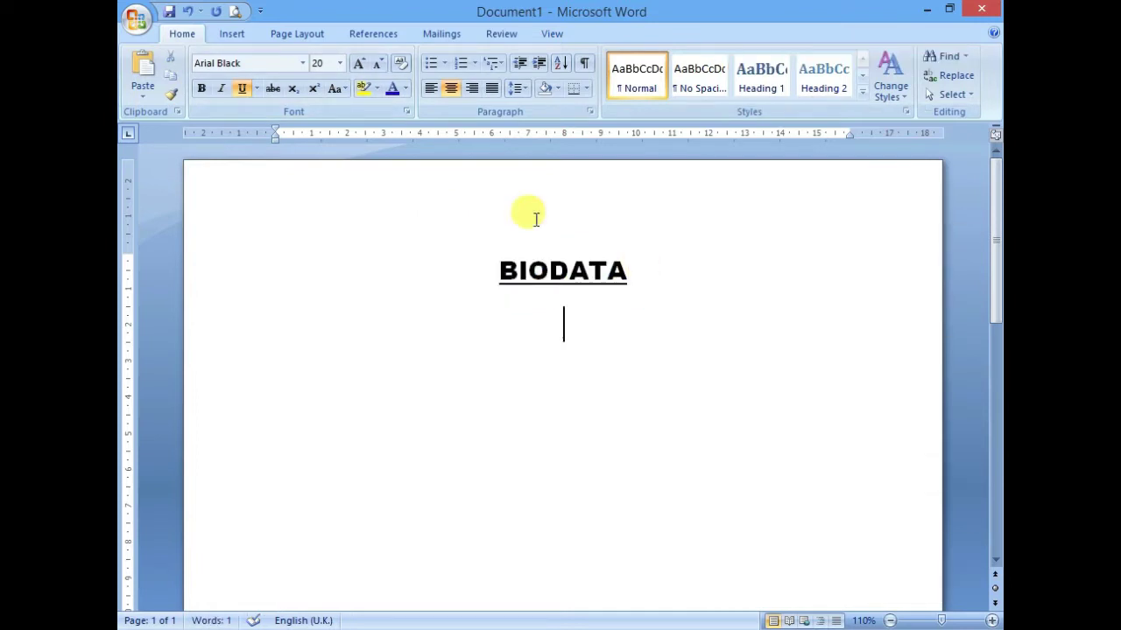
Add a left-aligned 'Personal Details :' heading in Arial, sized 14 pt
left_click(431, 88)
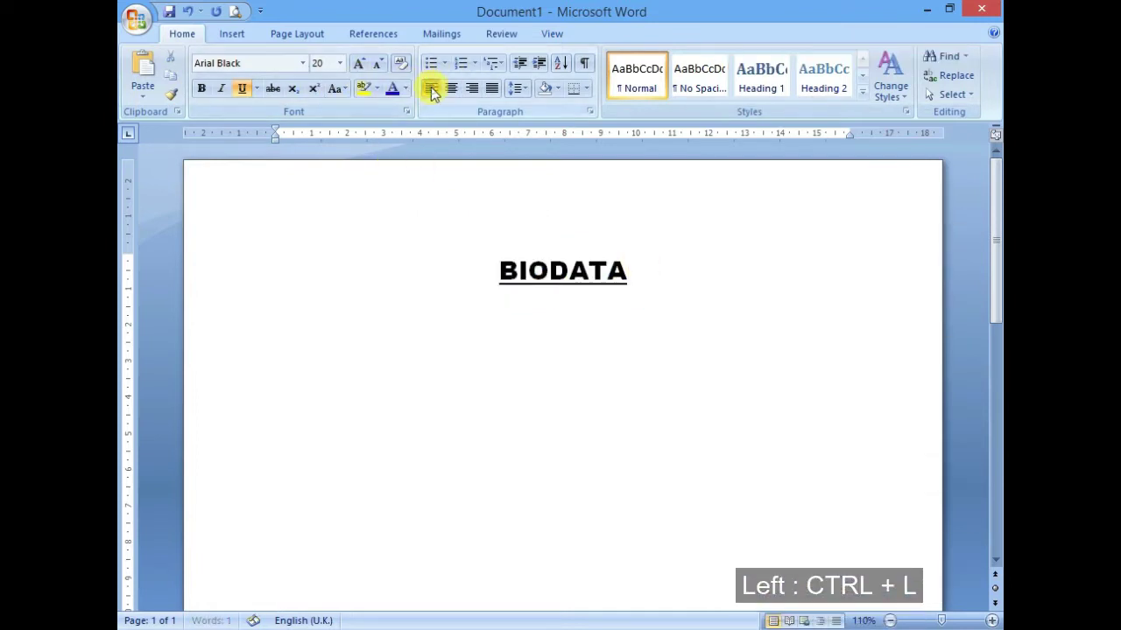
left_click(303, 65)
left_click_drag(429, 102, 446, 186)
scroll(446, 186, "down", 1)
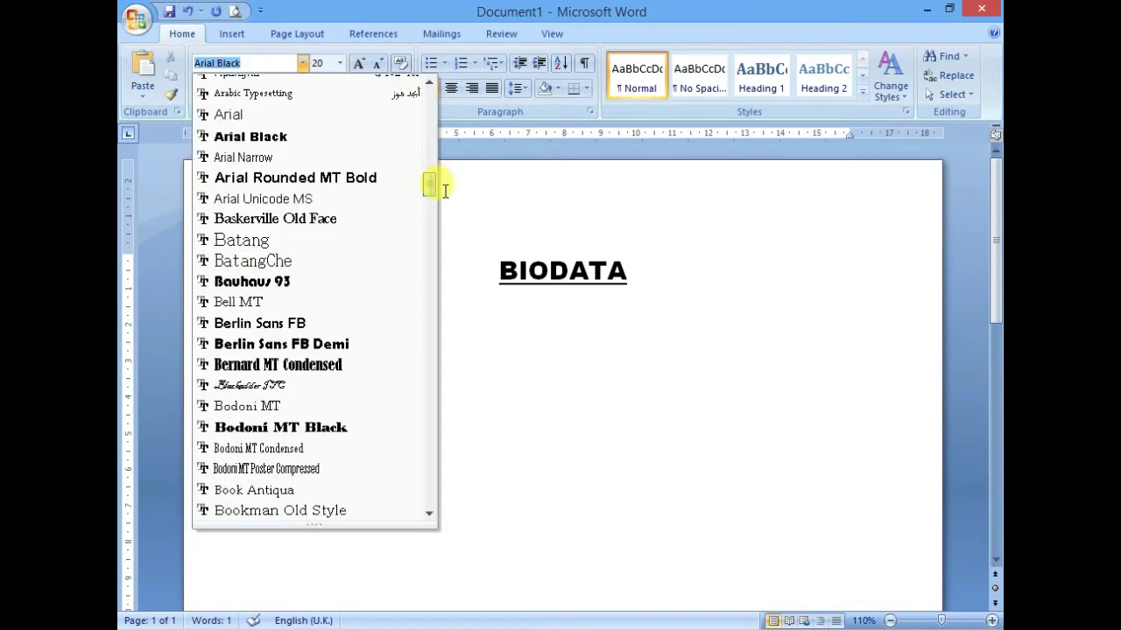
left_click(325, 119)
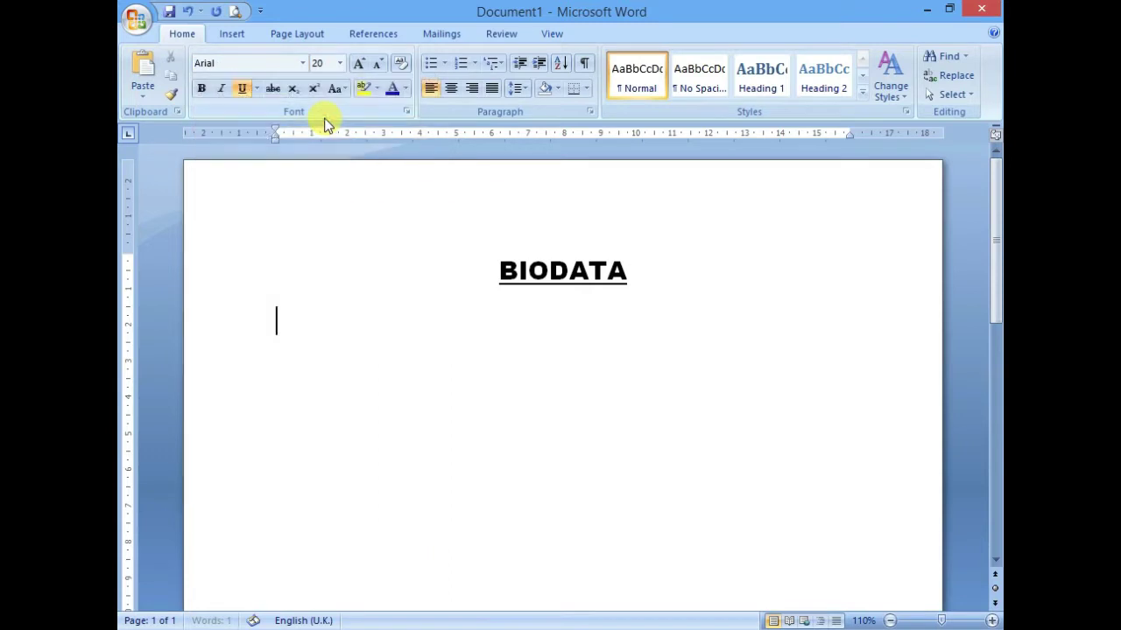
type("P")
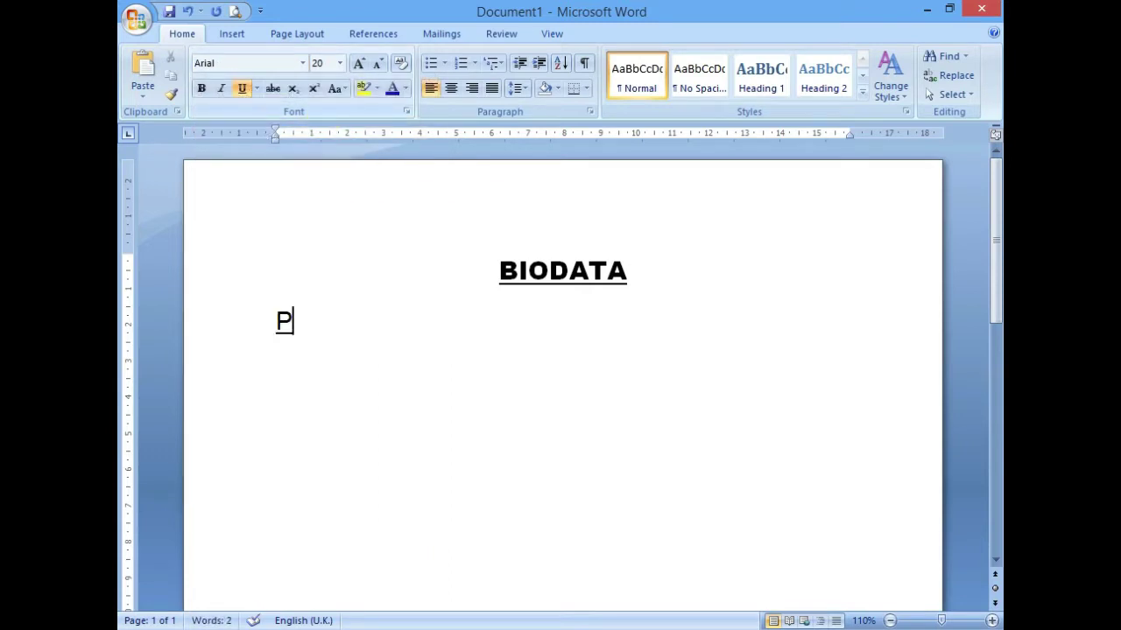
type("ersonal")
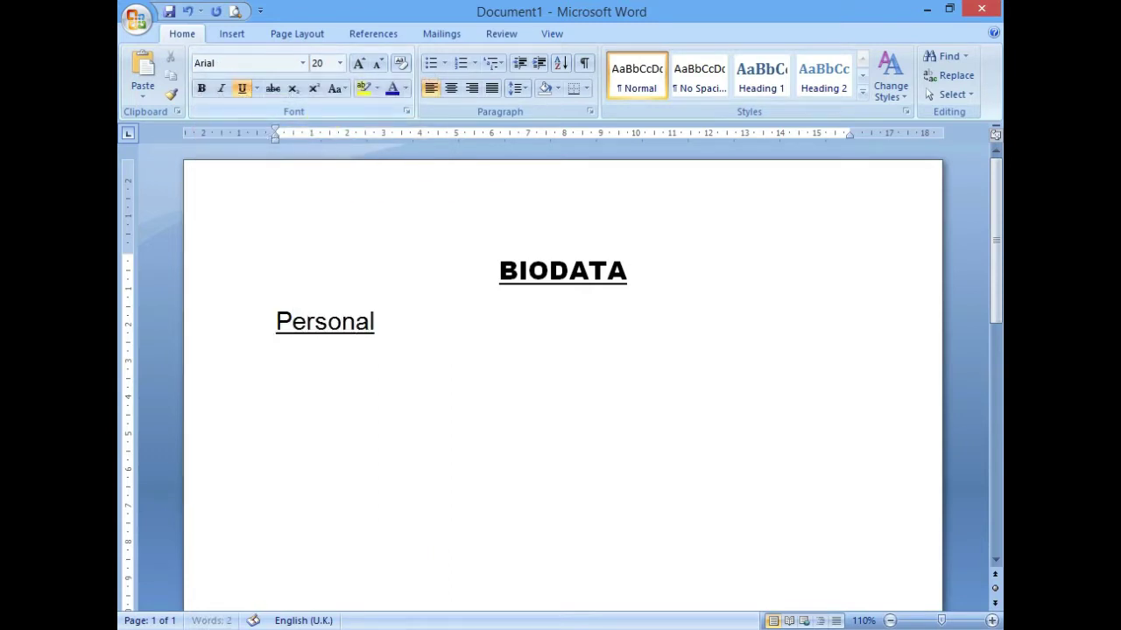
type(" Details :")
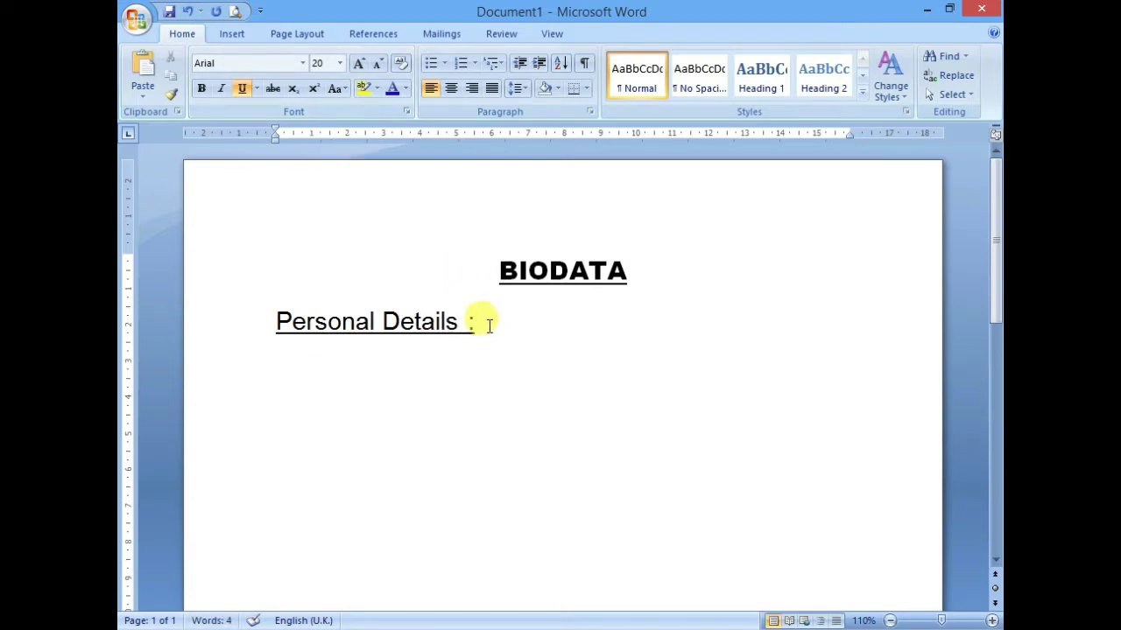
left_click_drag(484, 324, 320, 302)
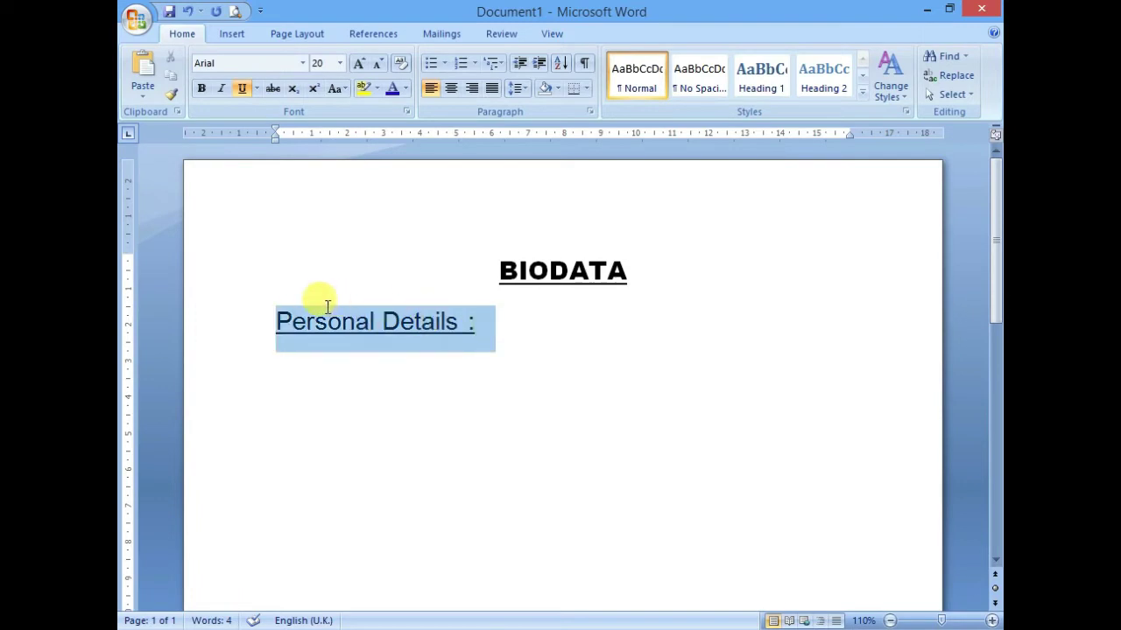
left_click(339, 63)
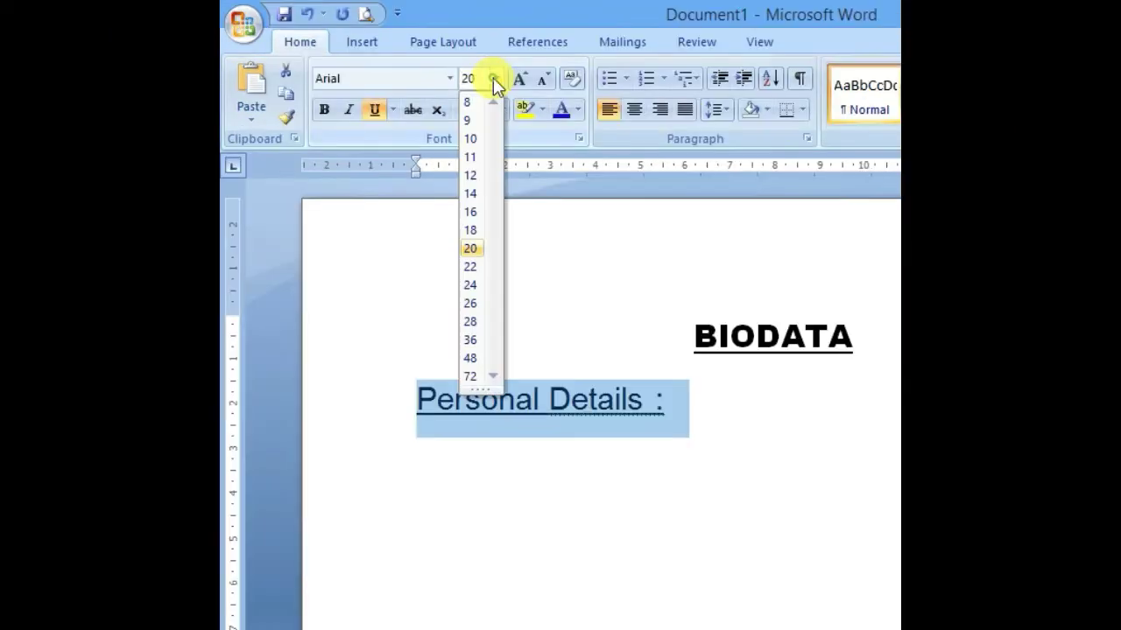
left_click(478, 196)
Add Name, Fathers Name and Email lines with the person's details
key("End")
key("Return")
type("N")
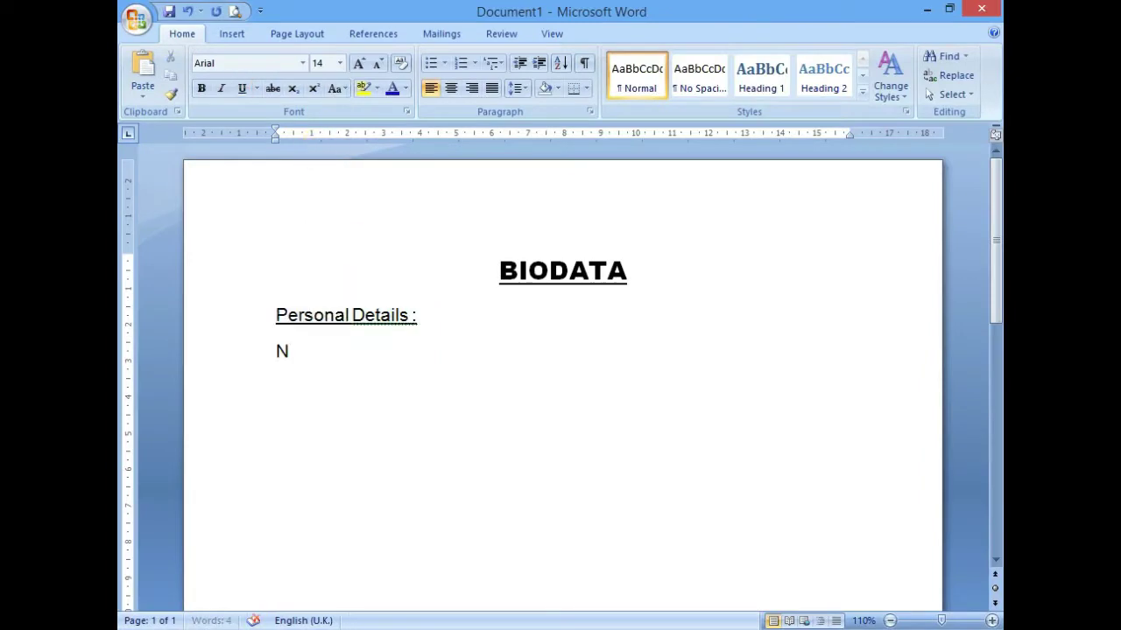
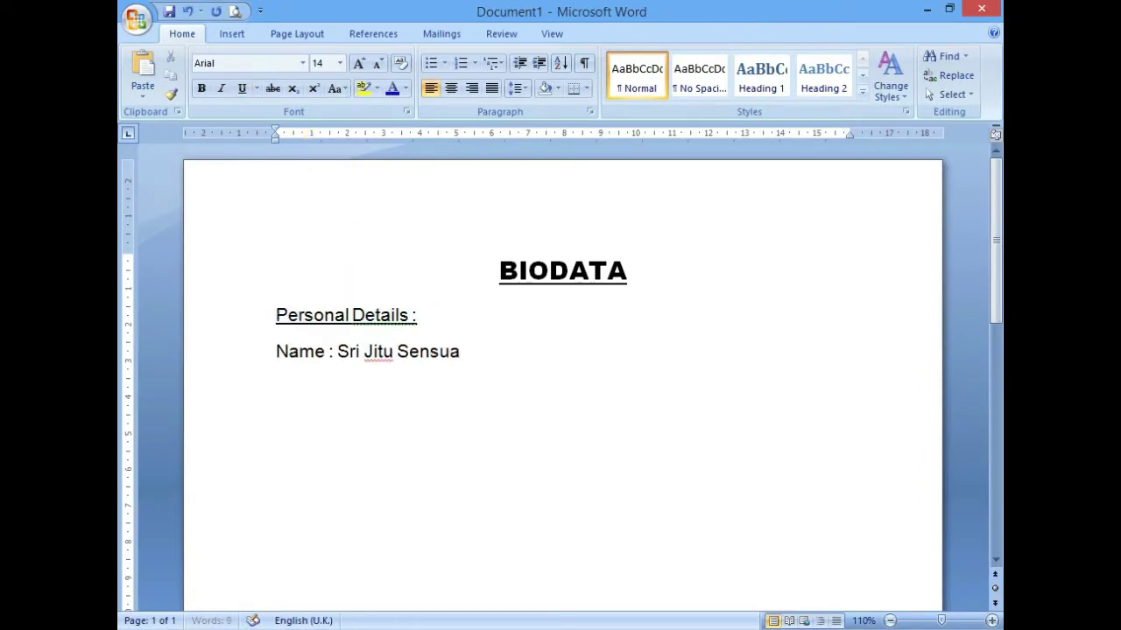
key("Return")
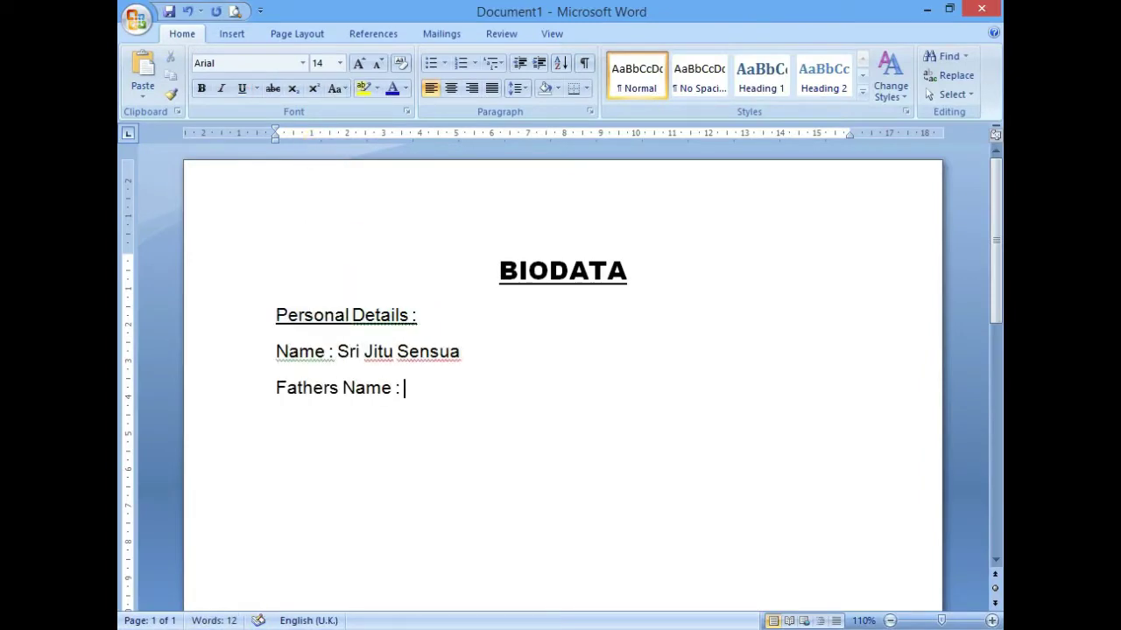
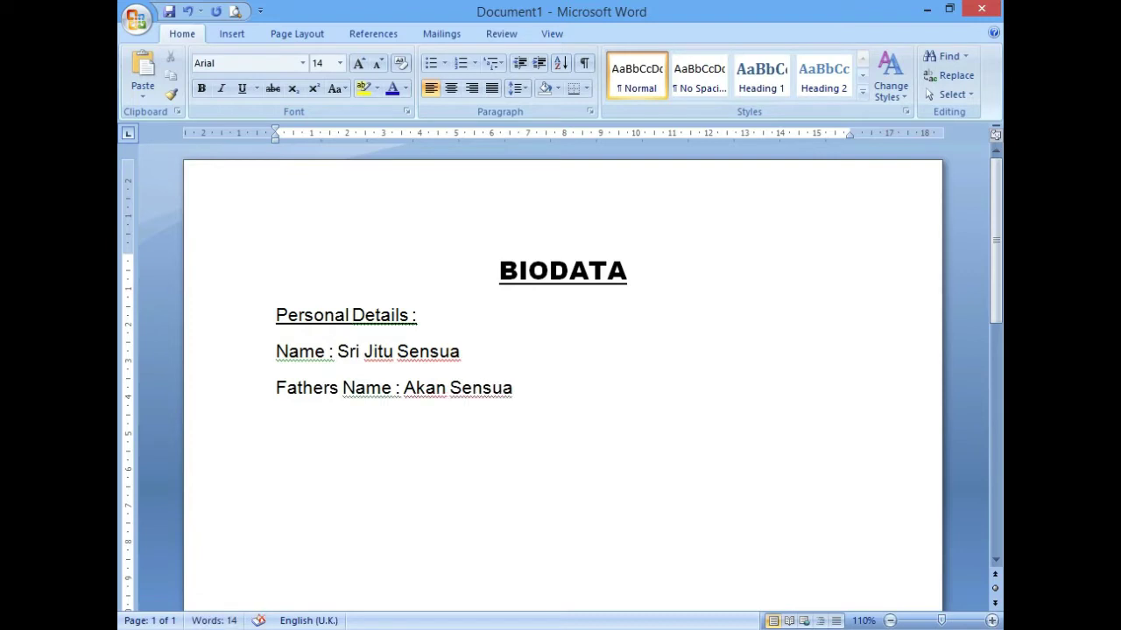
key("Return")
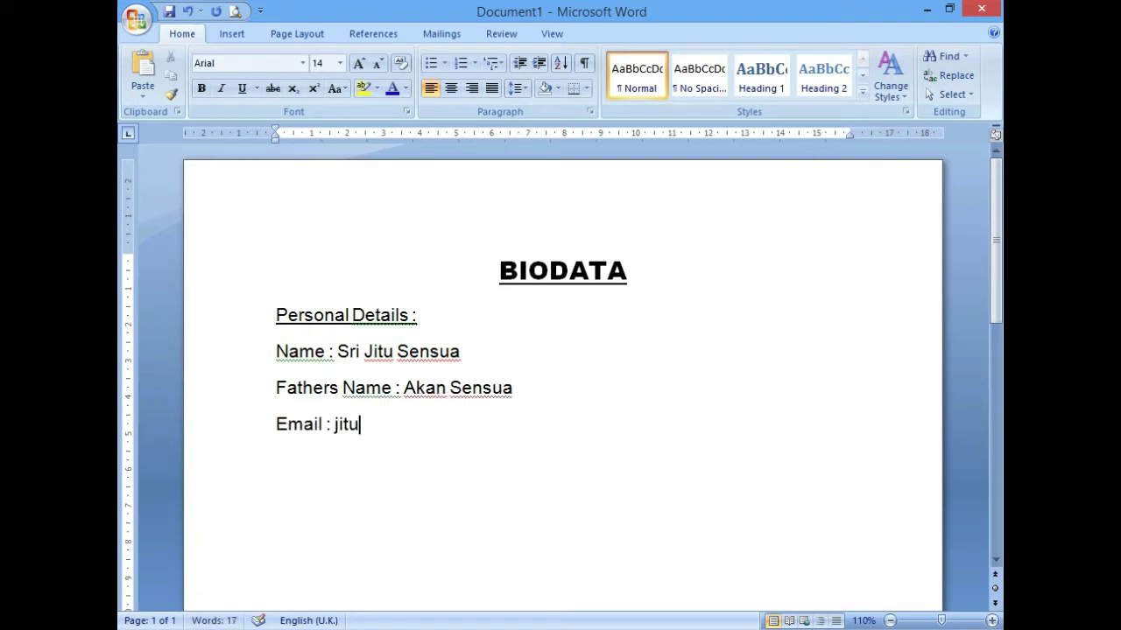
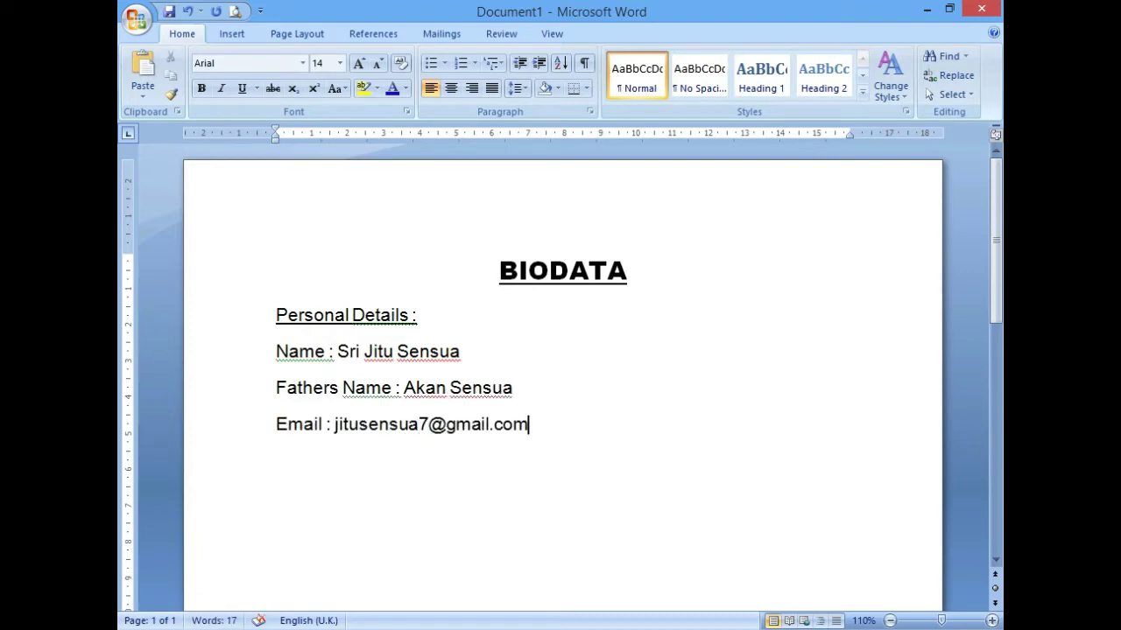
key("Return")
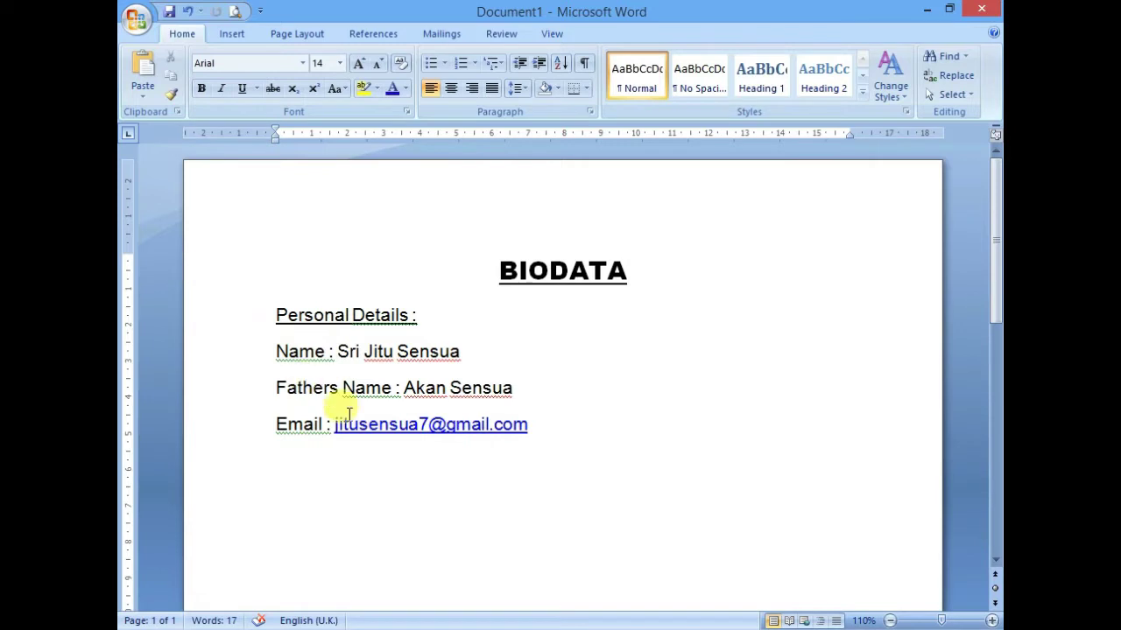
Remove the email hyperlink and add a masked 'Mobile no : XXXXXXXXXXX' line
type("a")
right_click(453, 430)
left_click(490, 348)
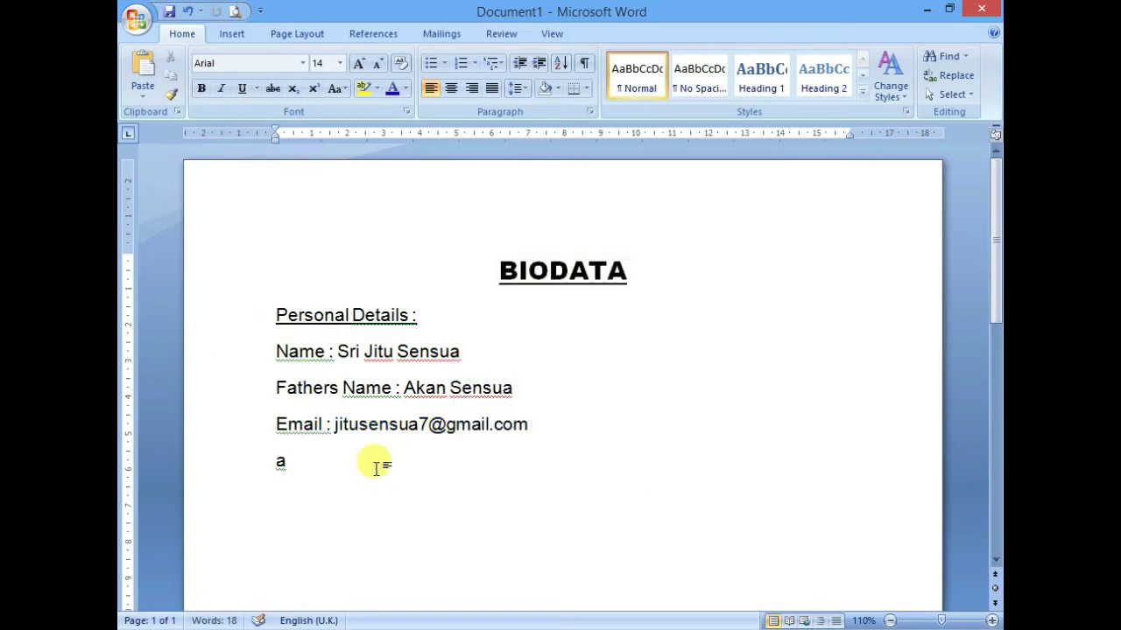
key("shift+Home")
type("Mobile no : ")
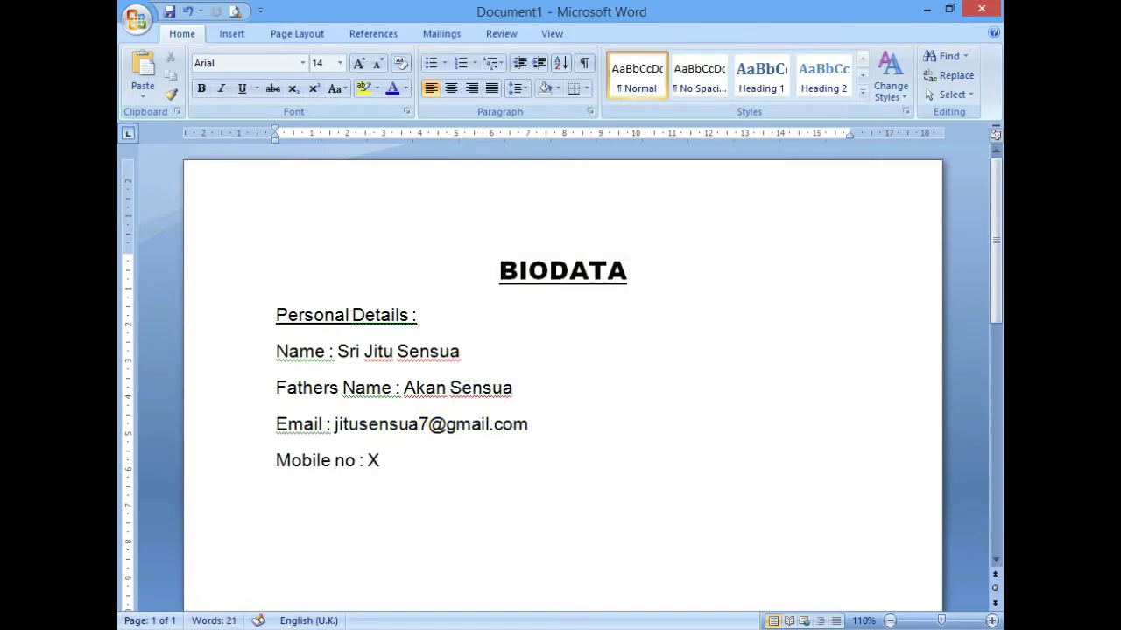
type("XXXXXXXXXXX")
Add an Address heading with the postal address line, then 'Education Qualification :'
key("Return")
key("Return")
type("Address")
key("Return")
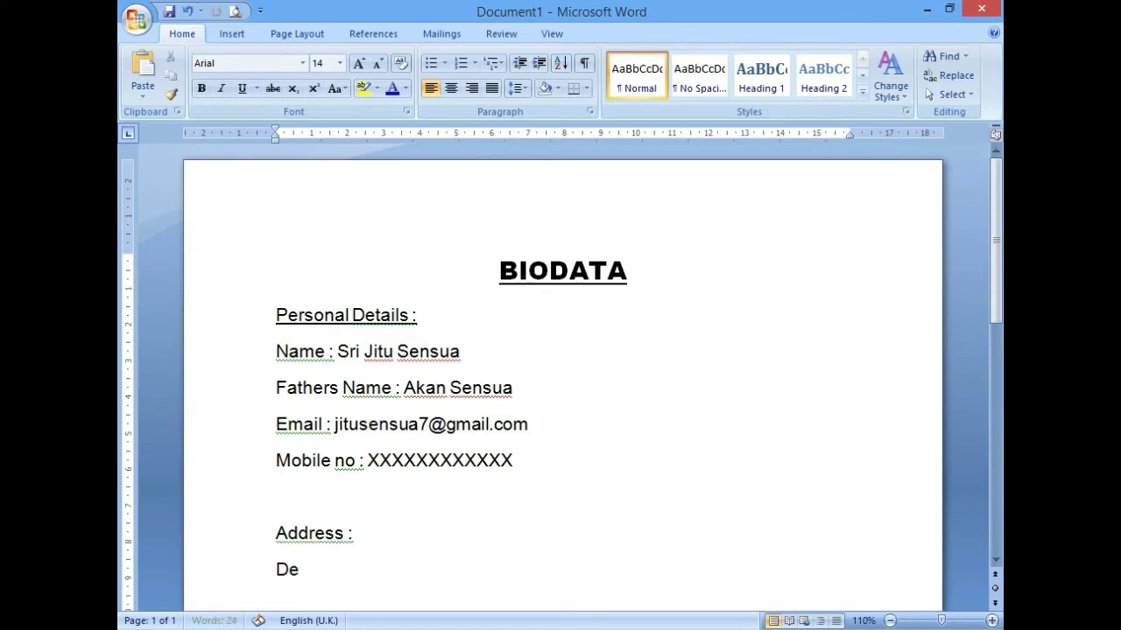
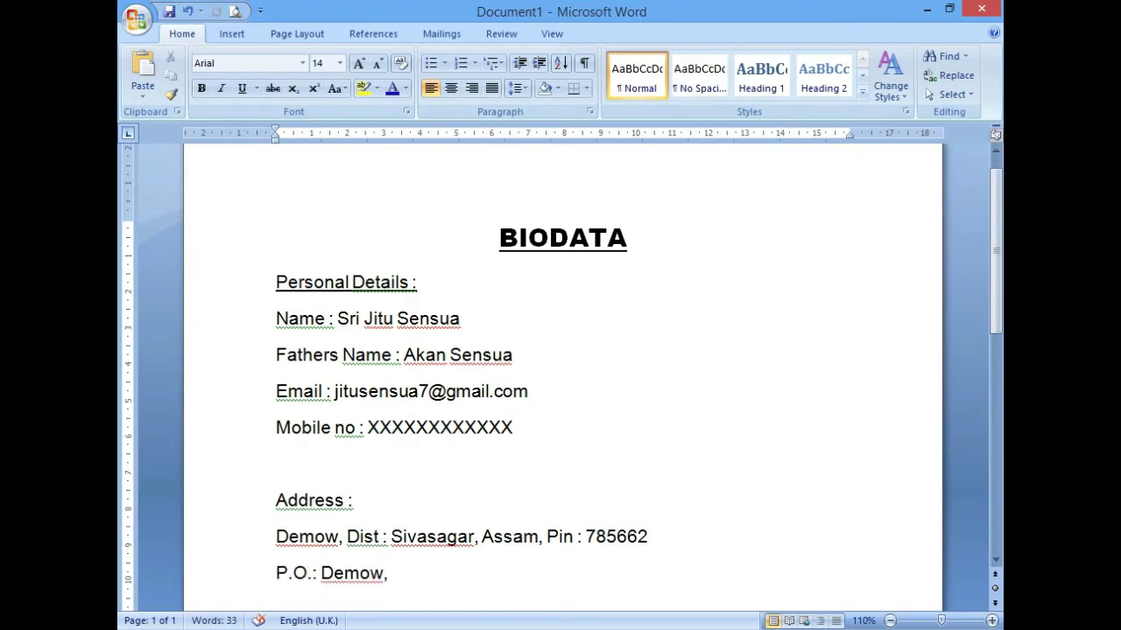
key("Return")
type("Educati")
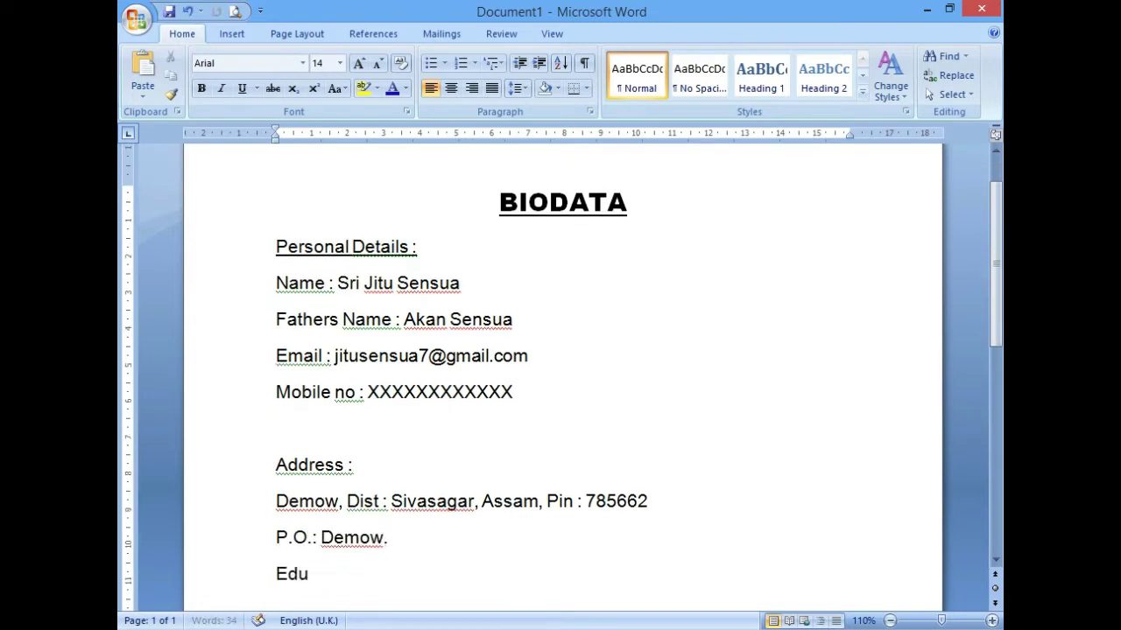
type("on Qualifi")
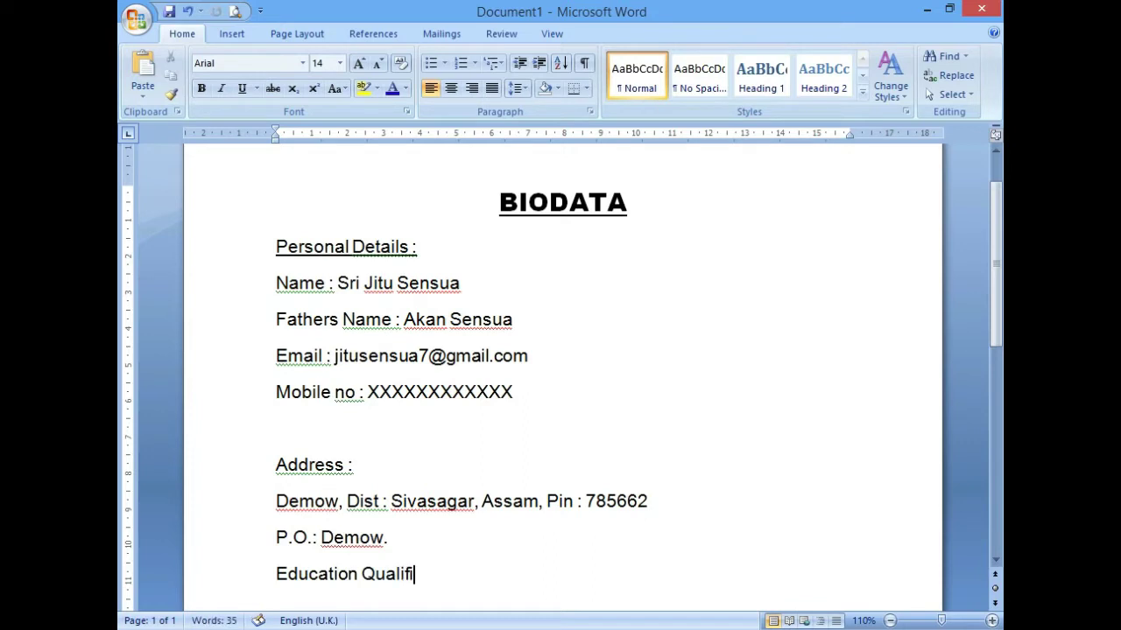
type("cation :")
key("Return")
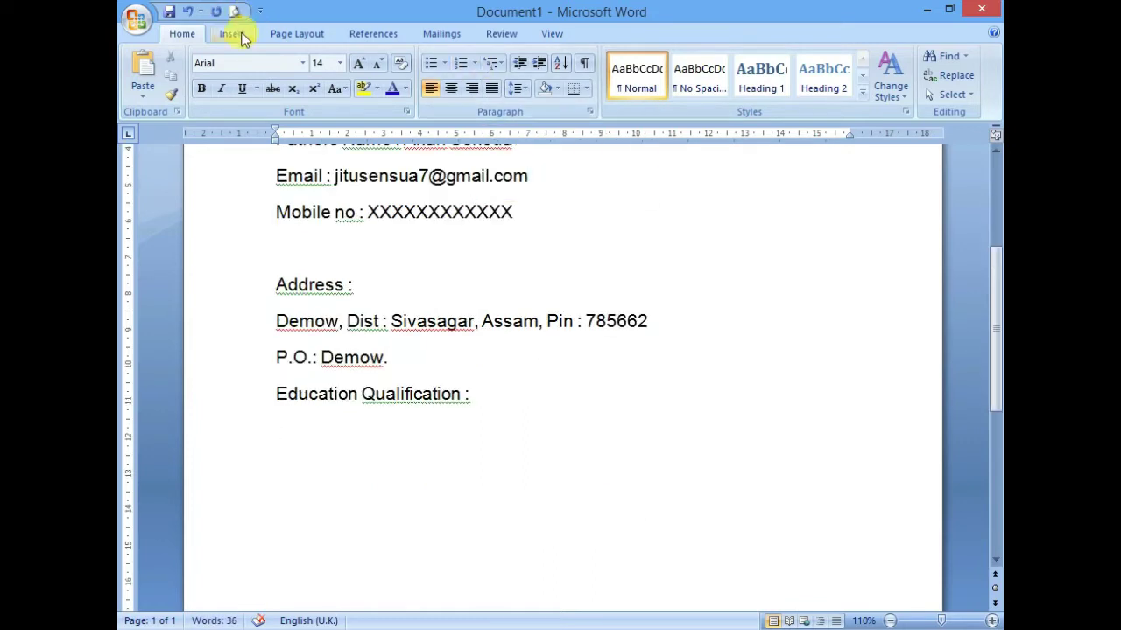
Insert a 5x1 table with headers Exam, College, University, Year of Passing, Division
left_click(232, 33)
left_click(232, 75)
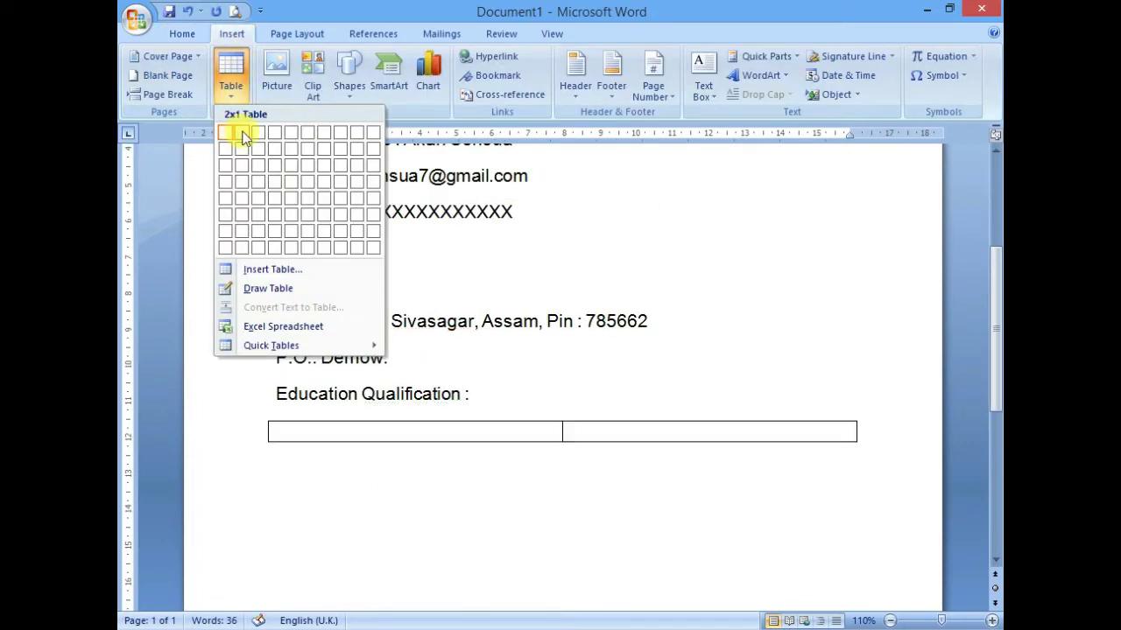
left_click(291, 132)
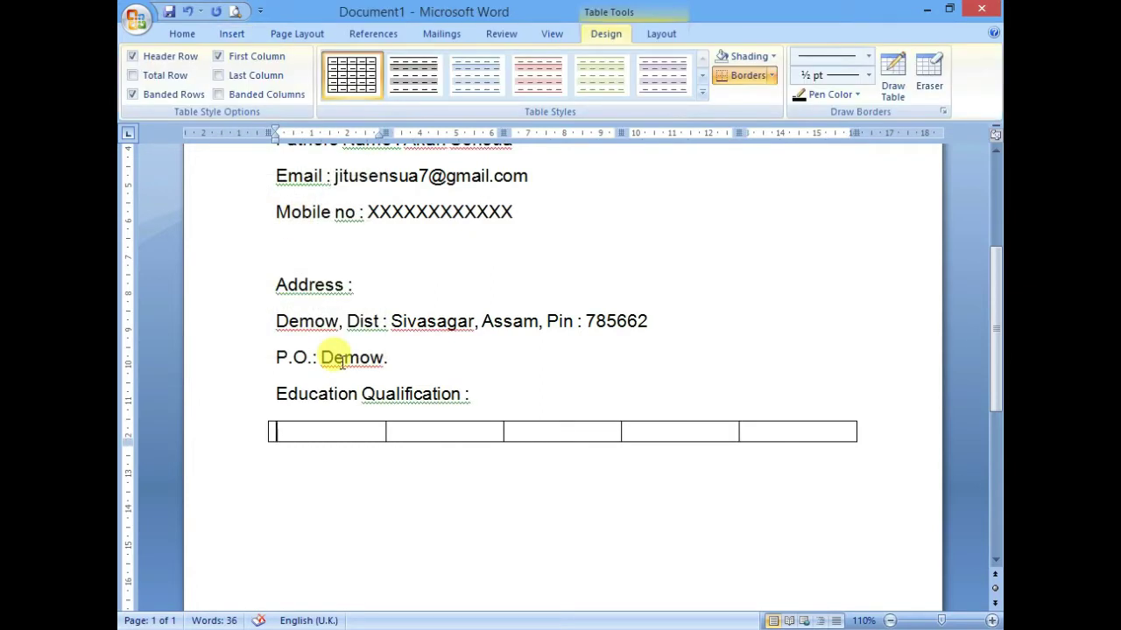
type("Exam")
key("Tab")
type("College")
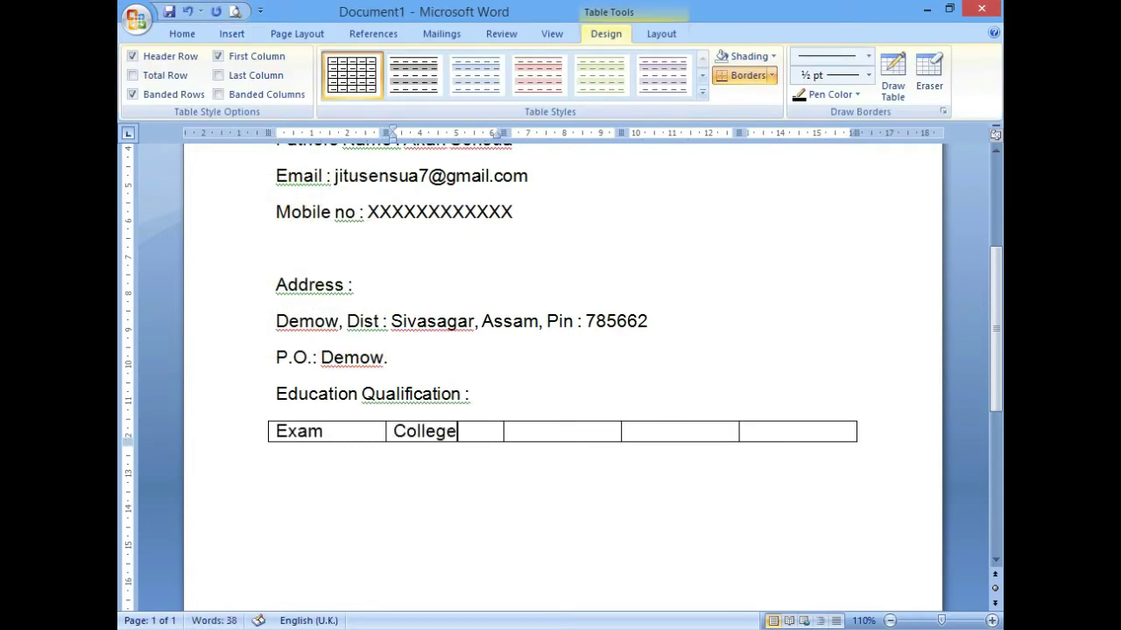
key("Tab")
type("Board/")
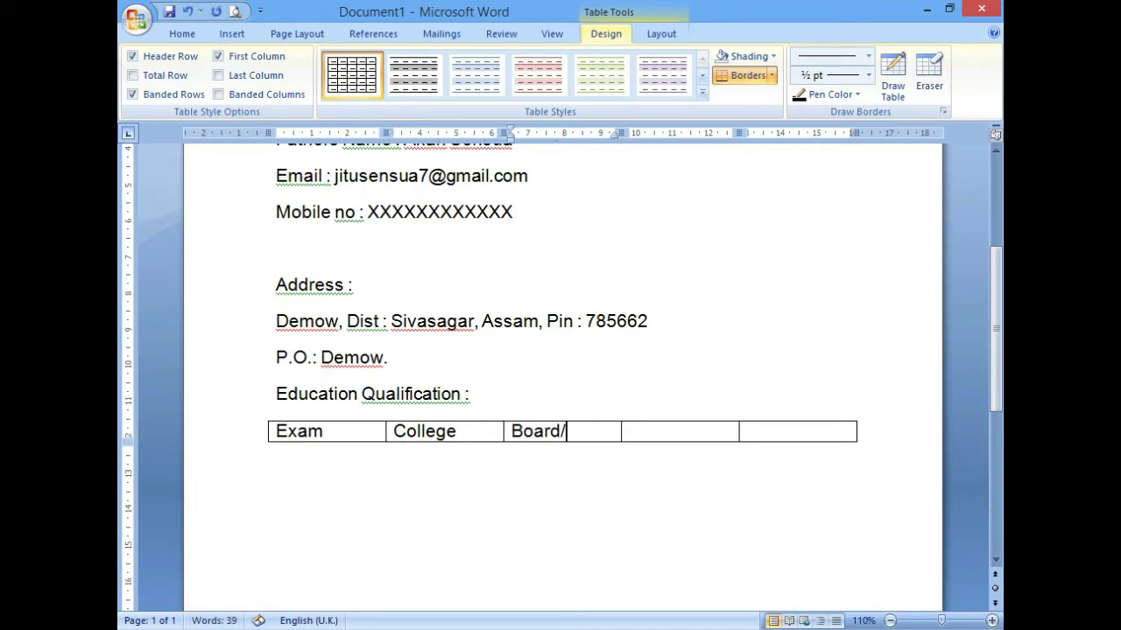
type("University")
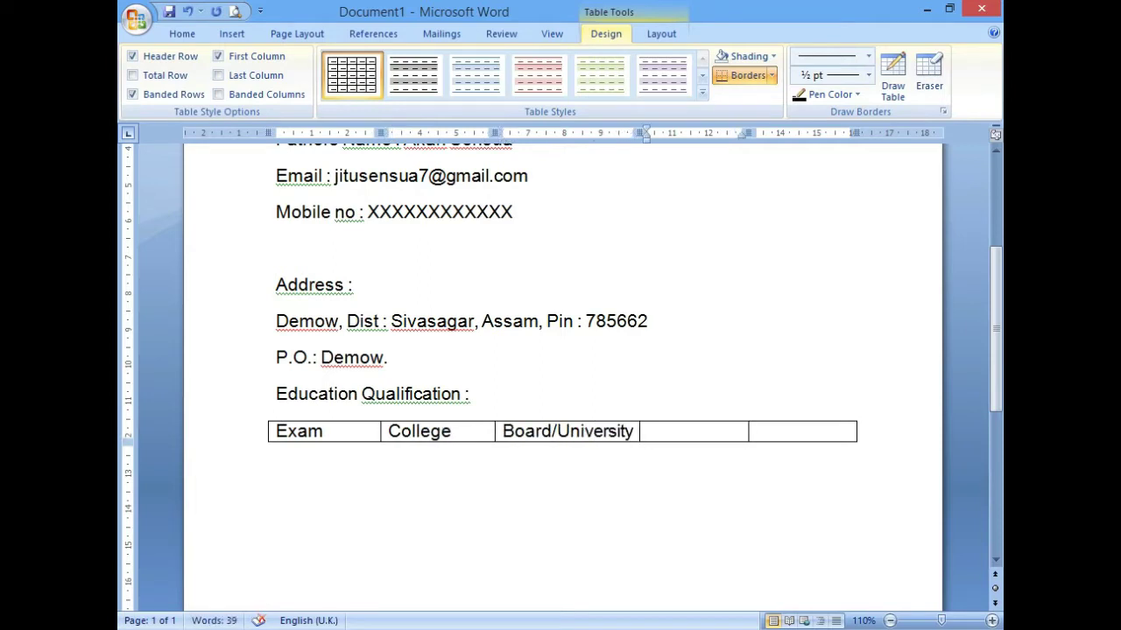
key("Tab")
type("Year of Passing")
key("Tab")
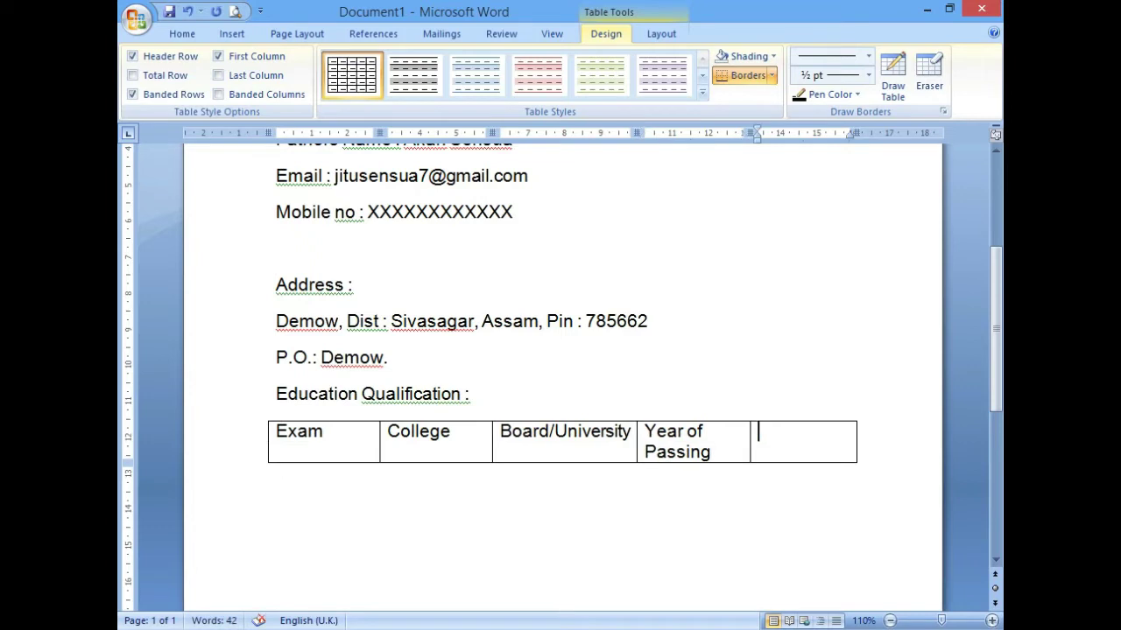
type("Division")
Add the HSLC row: Demow HS School, SEBA, 2011
key("Tab")
type("HSLC")
key("Tab")
type("D")
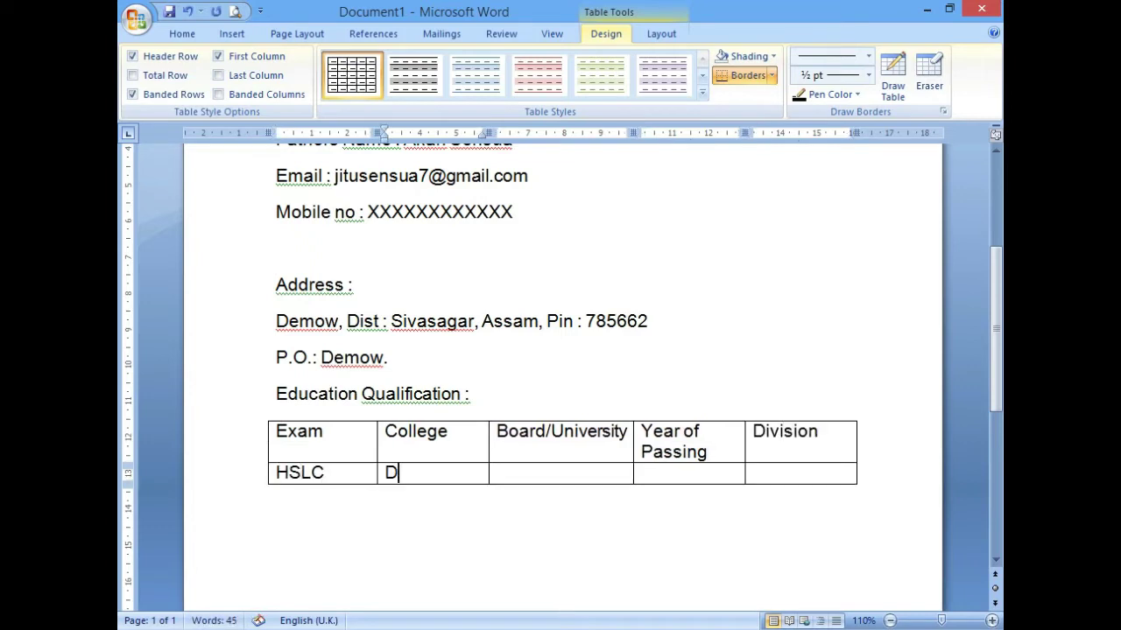
type("emow HS School")
key("Tab")
type("SEBA")
key("Tab")
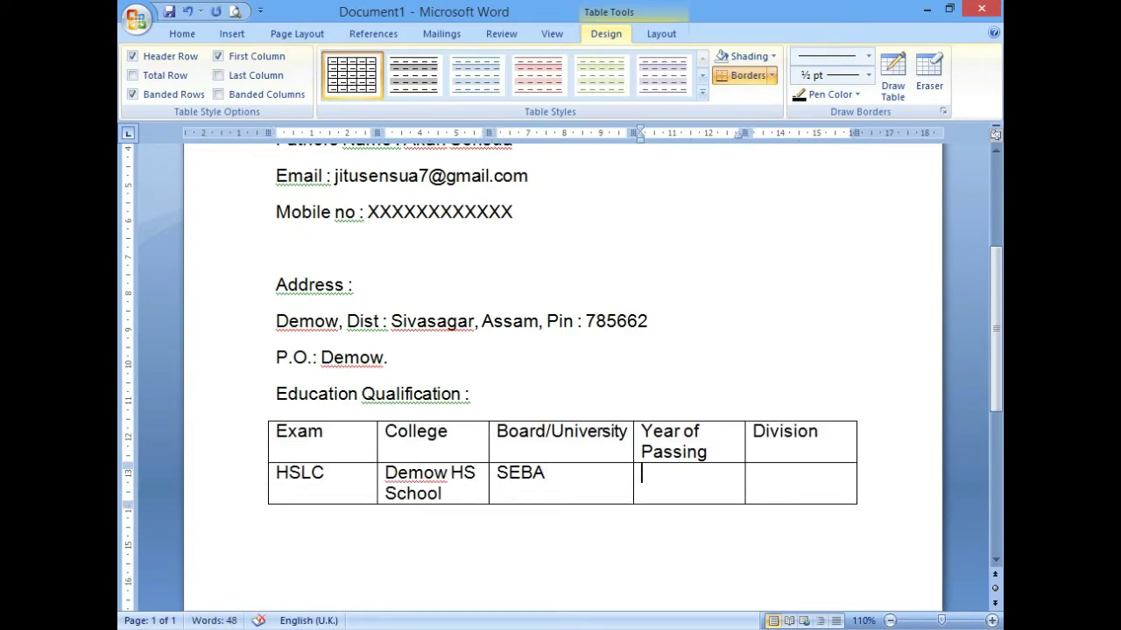
type("2011")
key("Tab")
Add HS (Demow College, 2013) and BA (Demow College, Dibrugarh University, 2016) rows
key("Tab")
type("HS")
key("Tab")
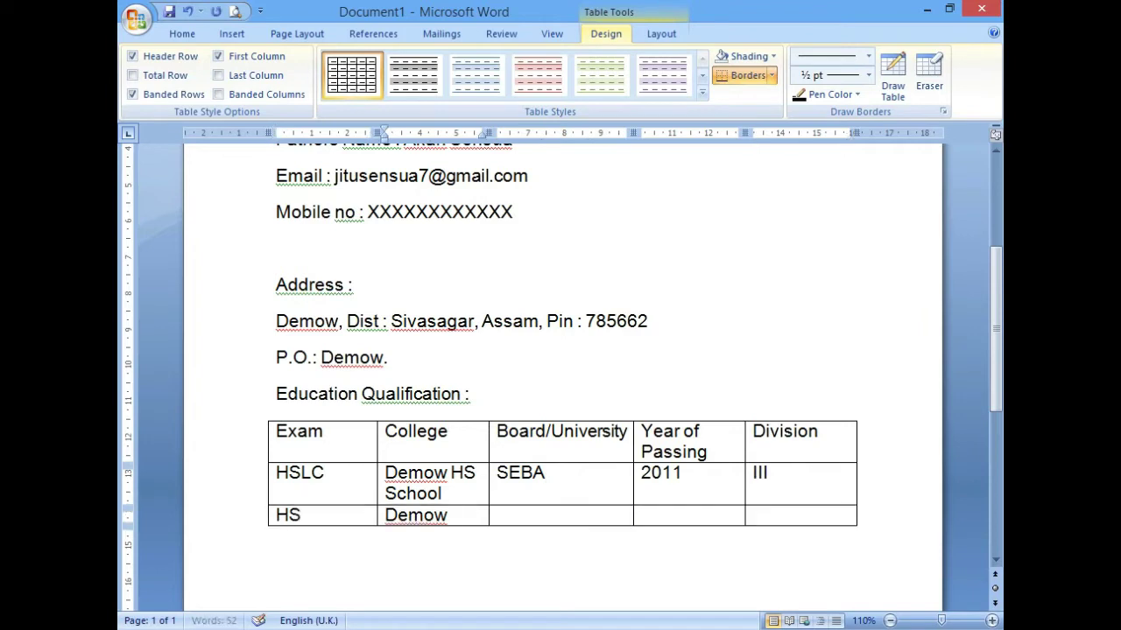
type("Demow College")
key("Tab")
type("C")
key("Tab")
type("2013")
key("Tab")
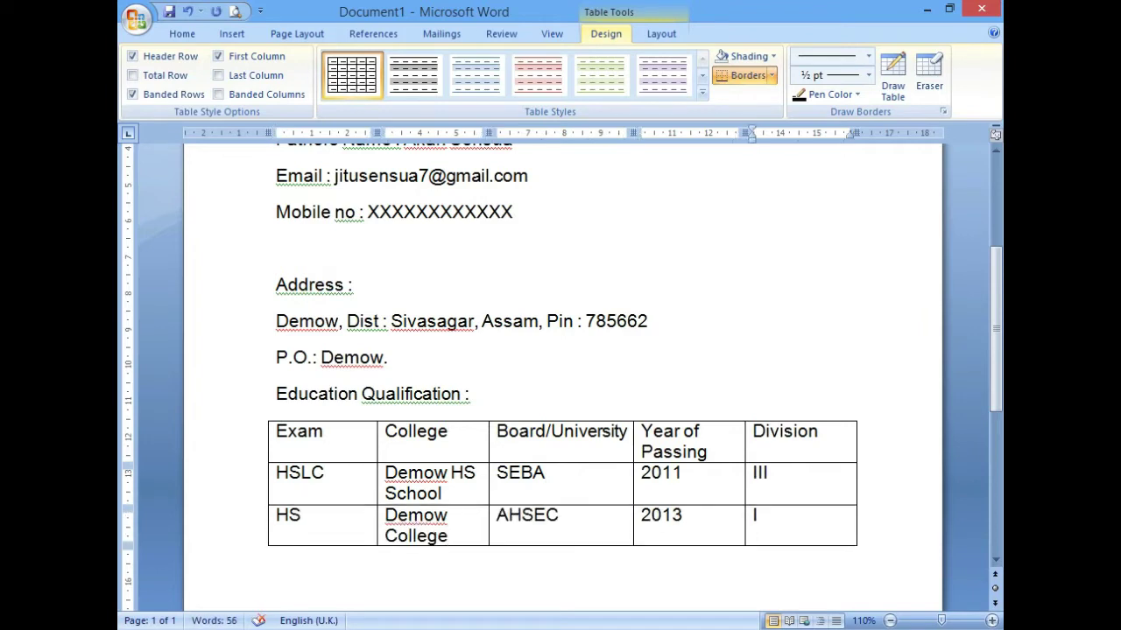
key("Tab")
key("Tab")
type("Demow College")
key("Tab")
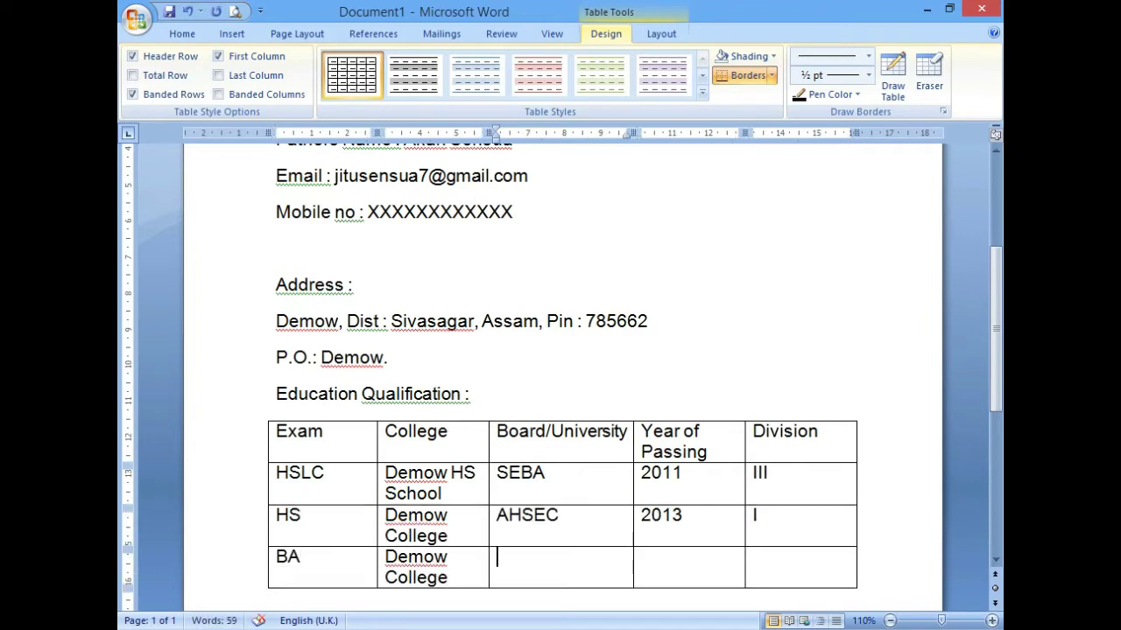
type("Dibrugarh University")
key("Tab")
type("2016")
key("Tab")
type("I")
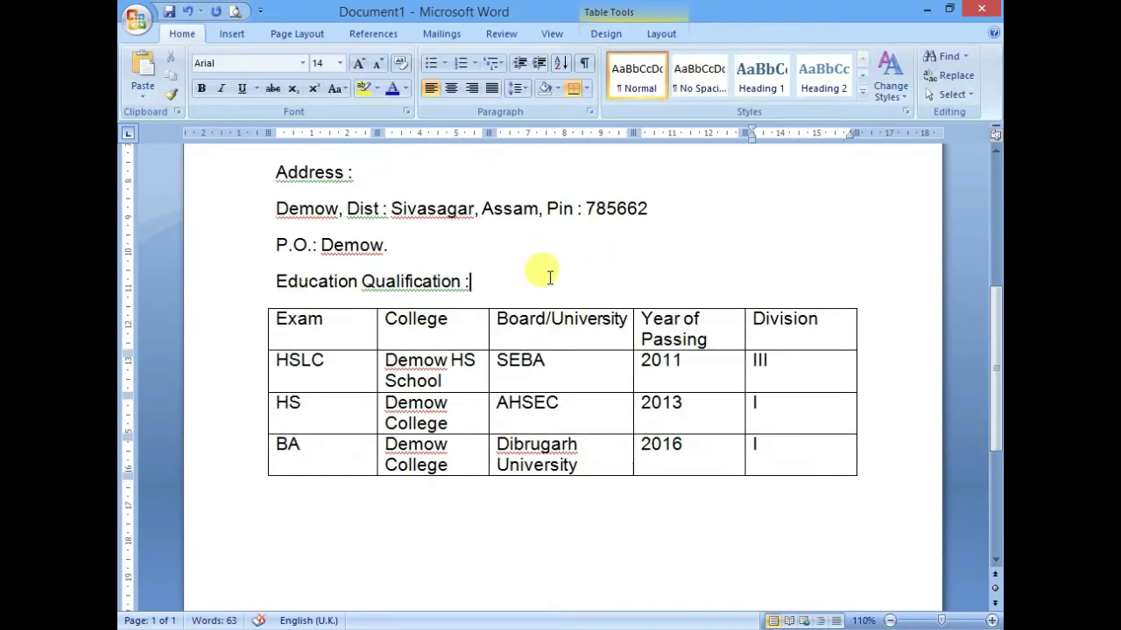
Add an 'Other Qualification :' heading with a bulleted 'PGDCA (One Year)' entry
key("Down")
key("Down")
key("Down")
key("Down")
key("Up")
type("Q")
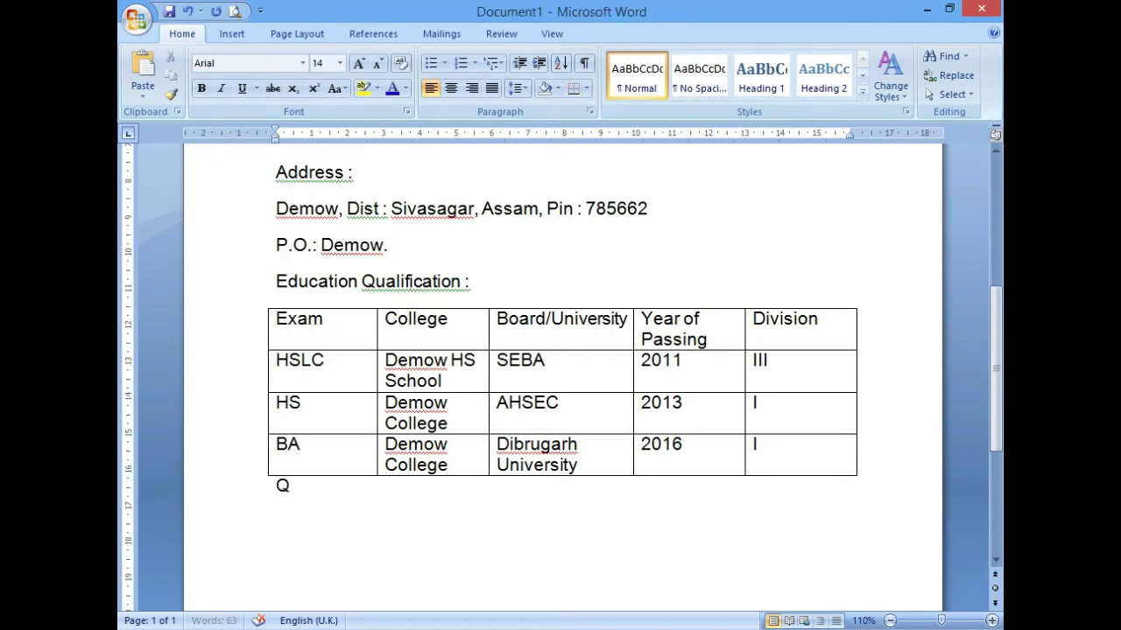
key("BackSpace")
type("Ot")
type("her Qualification :")
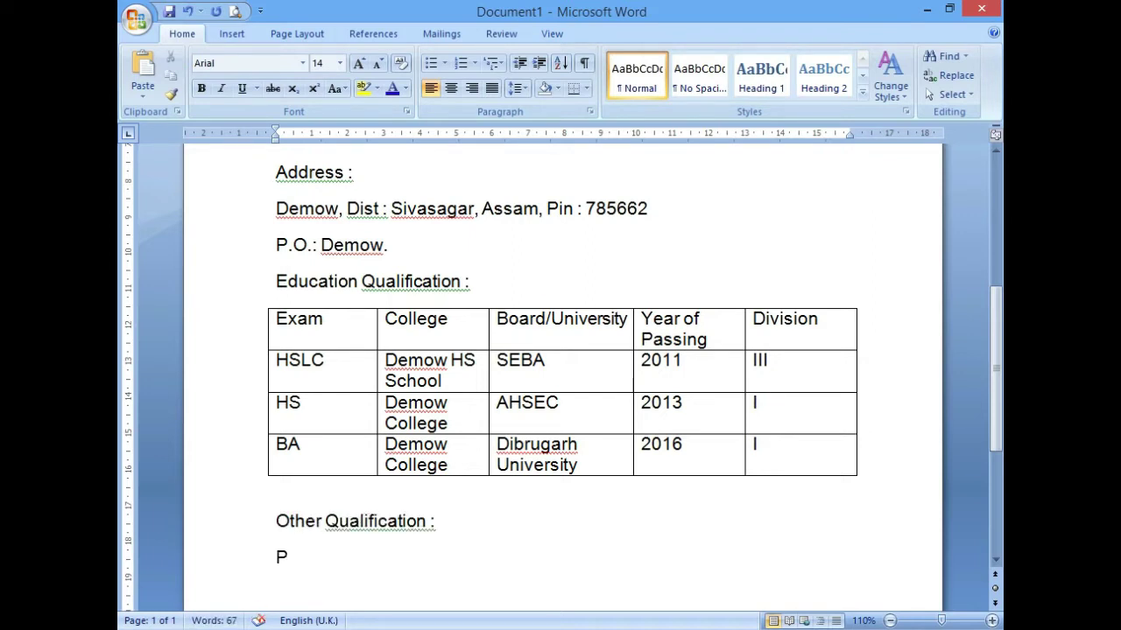
type("D")
key("BackSpace")
key("BackSpace")
type("DCA (One Y")
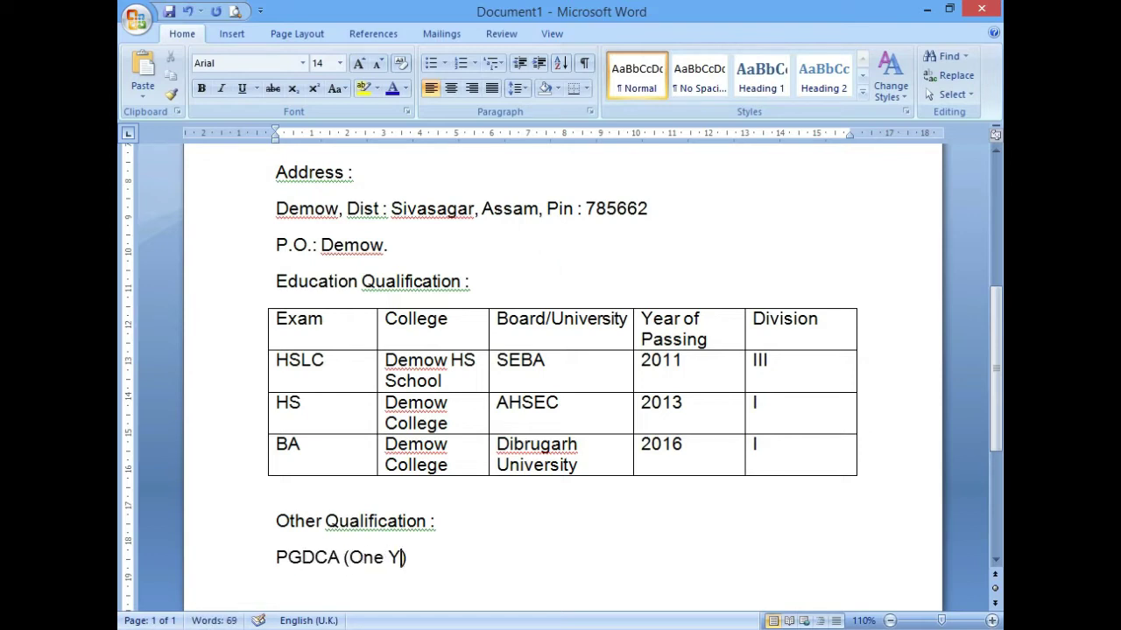
type("ear)")
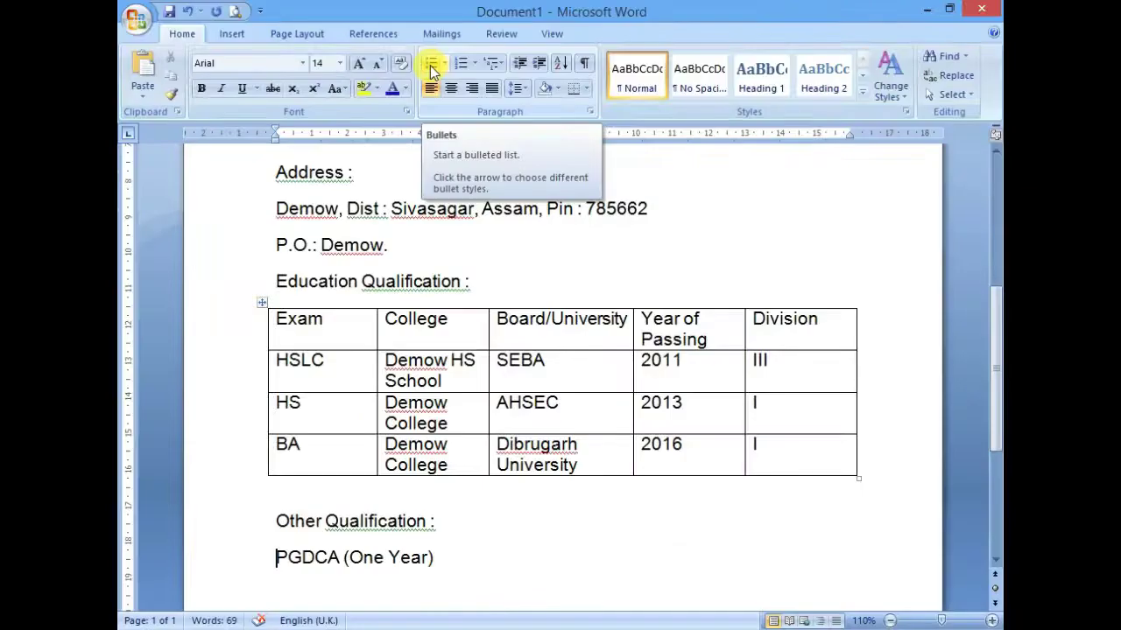
left_click(430, 65)
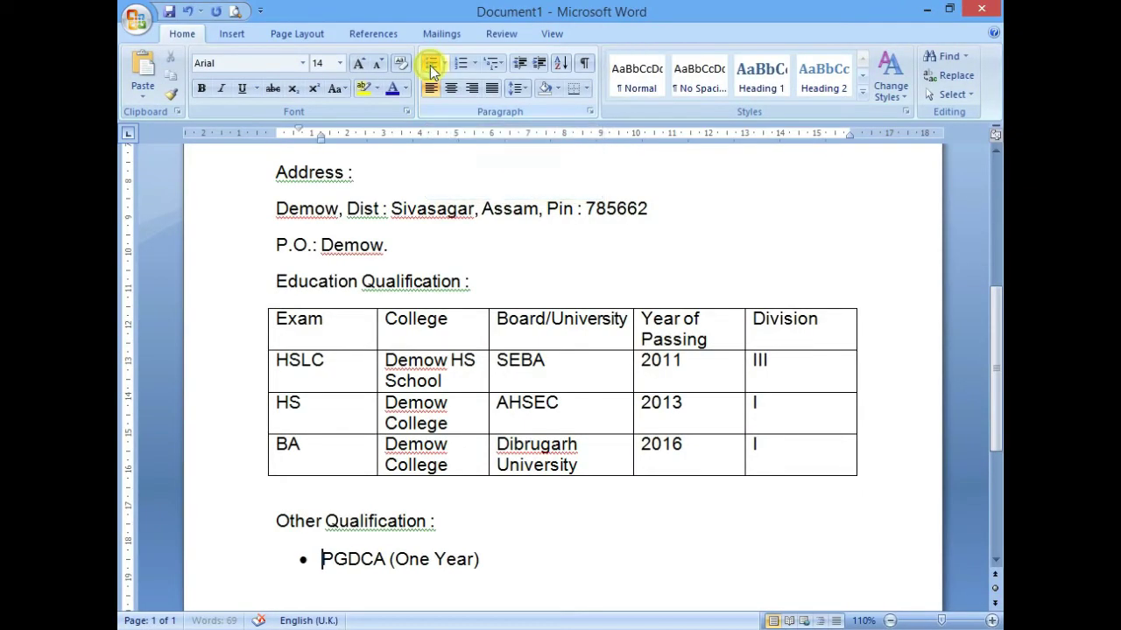
left_click(505, 557)
key("Return")
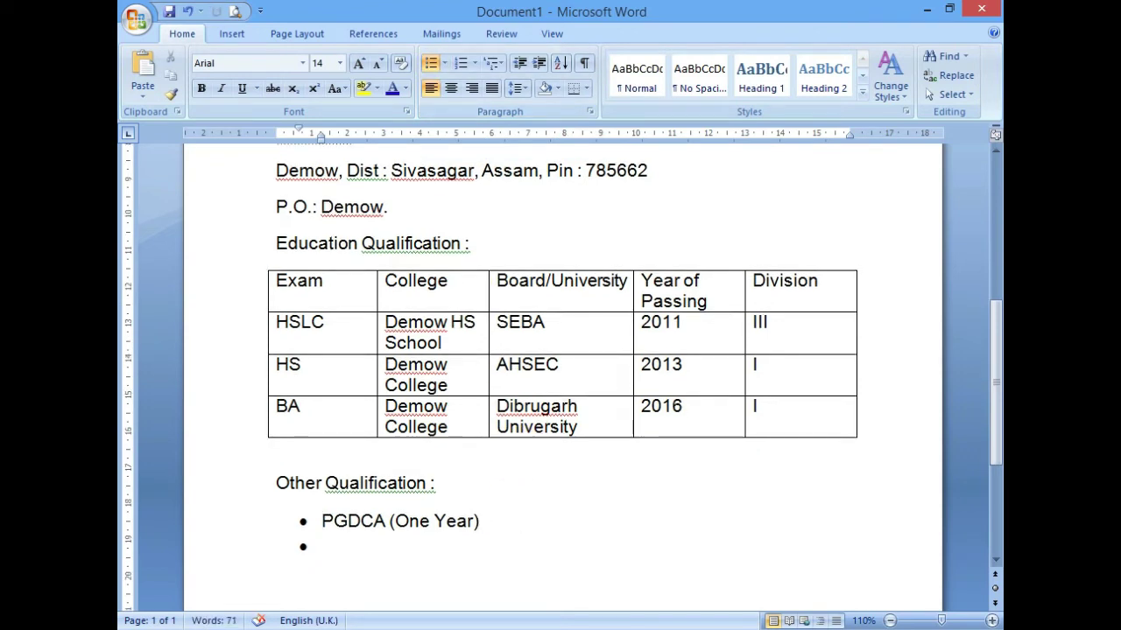
key("BackSpace")
key("BackSpace")
key("BackSpace")
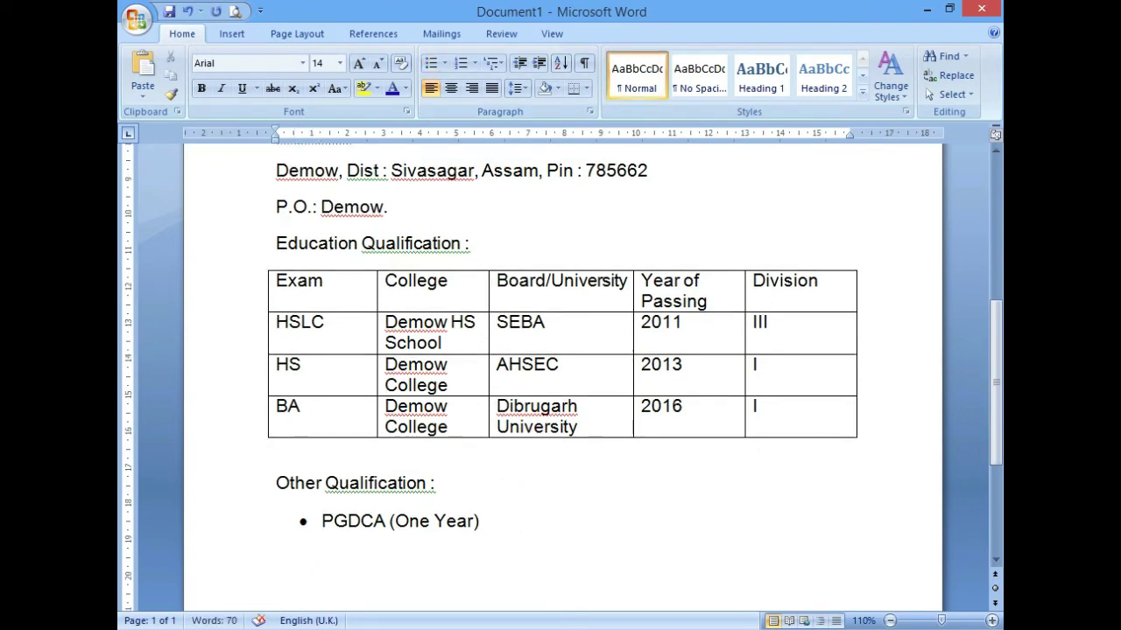
Add an 'Experience :' heading with a bulleted '4+ year of experience in Retail.' entry
type("Ex")
type("perience :")
key("Return")
type("4+")
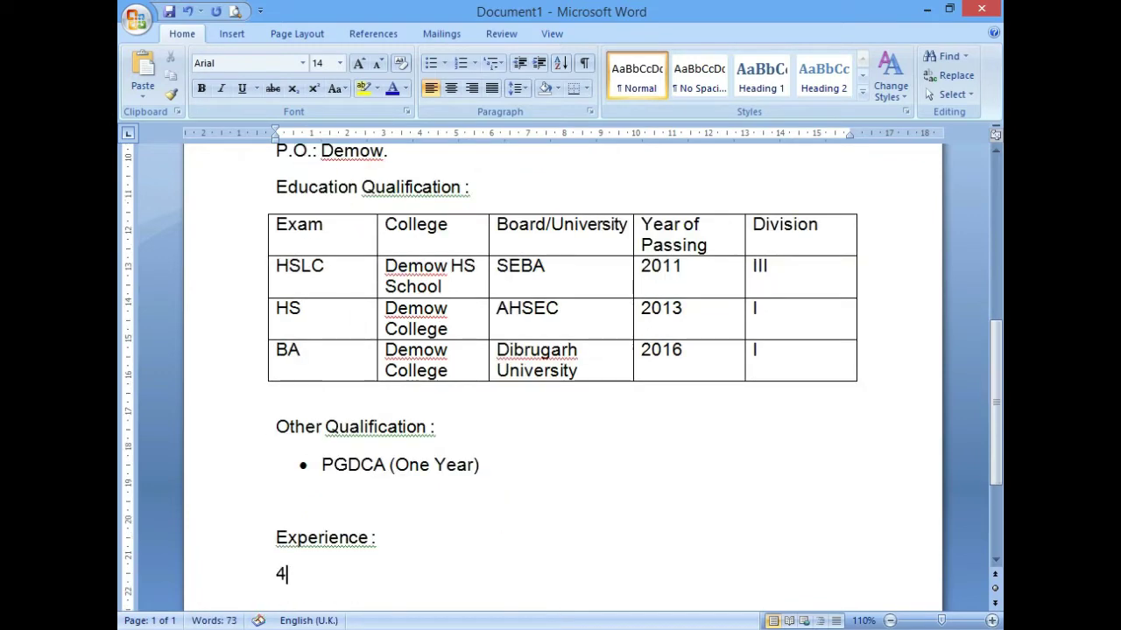
type(" year in reta")
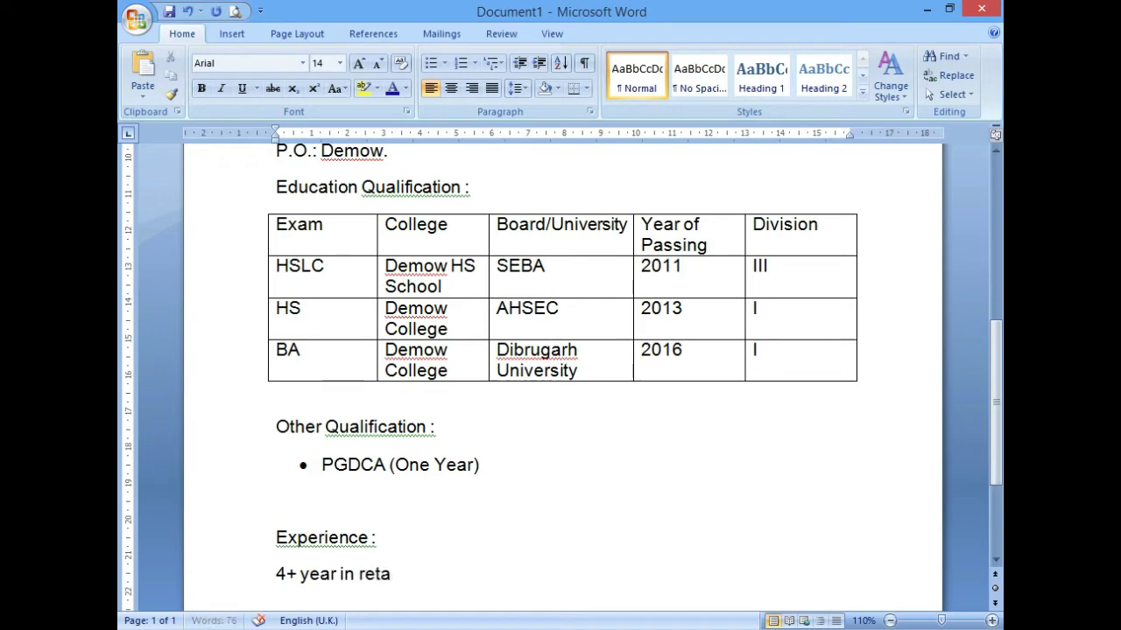
type("il/")
key("BackSpace")
key("BackSpace")
key("BackSpace")
type("Retail.")
key("ctrl+Left")
key("ctrl+Left")
key("ctrl+Left")
type("of experience")
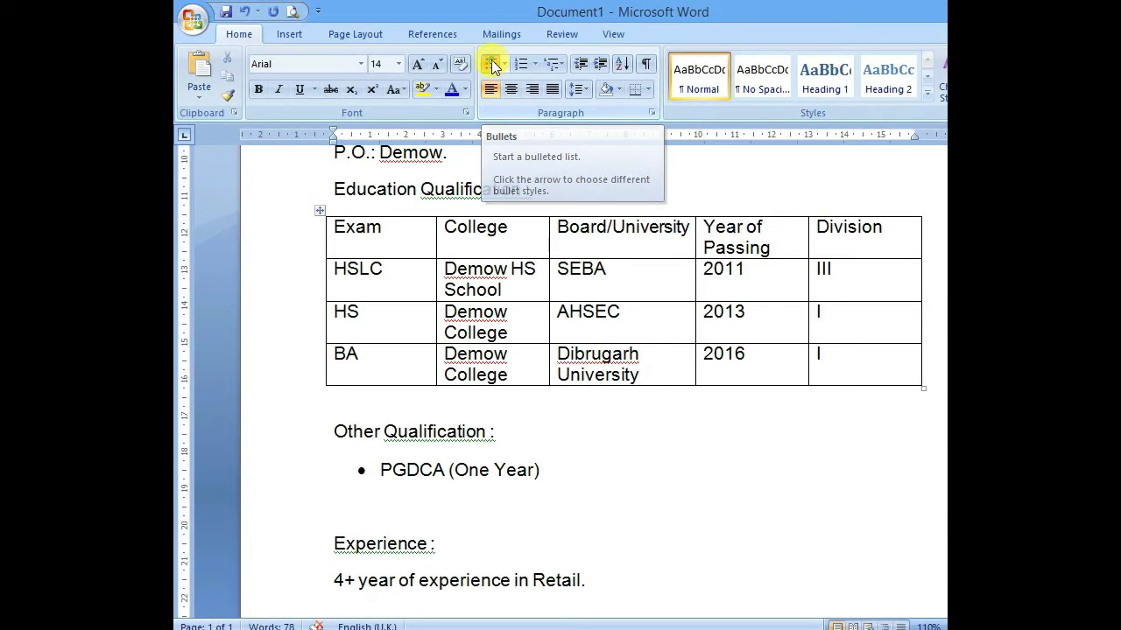
left_click(434, 67)
left_click(635, 581)
key("Return")
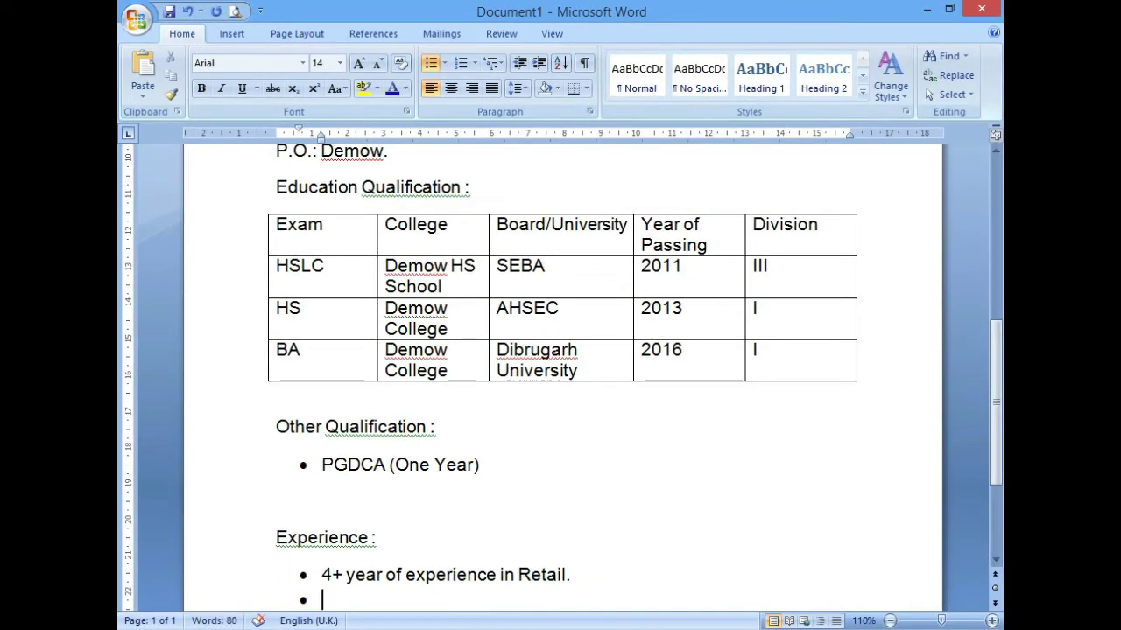
key("BackSpace")
key("Return")
key("Return")
key("Return")
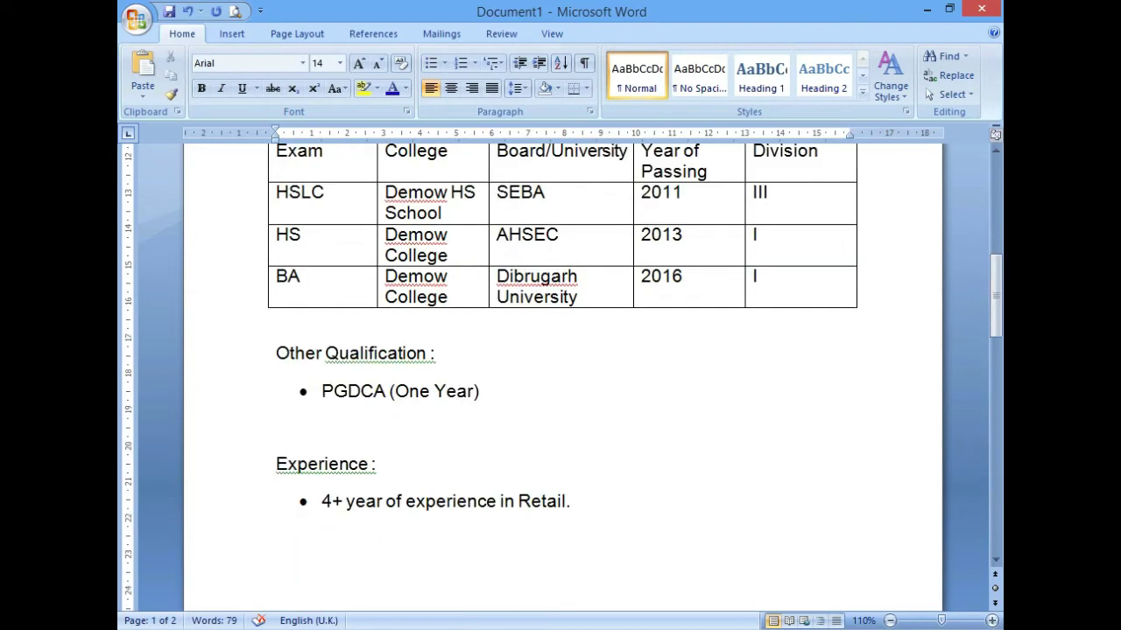
Type the Declaration paragraph and justify it
type("D")
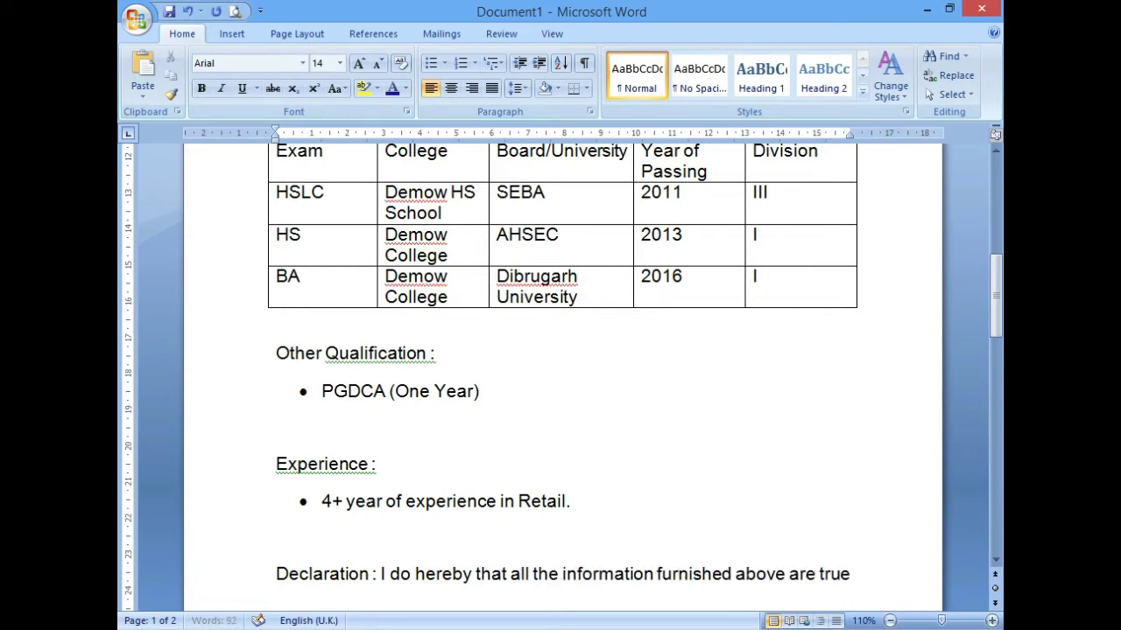
key("BackSpace")
key("BackSpace")
type("th")
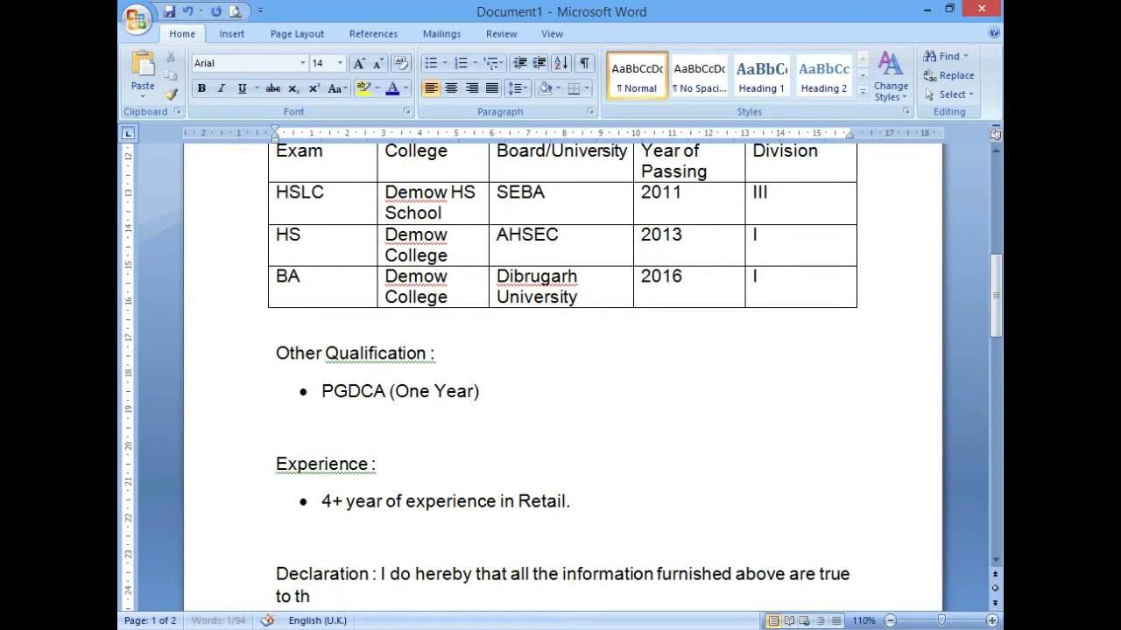
type("e best of my knowledge")
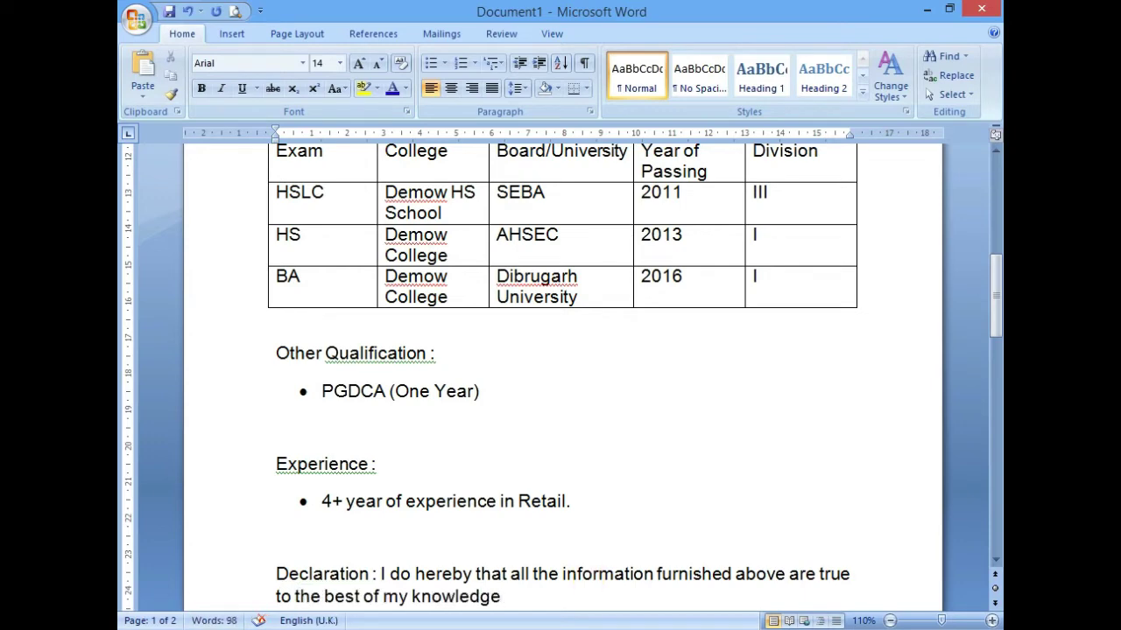
type(".")
left_click(487, 89)
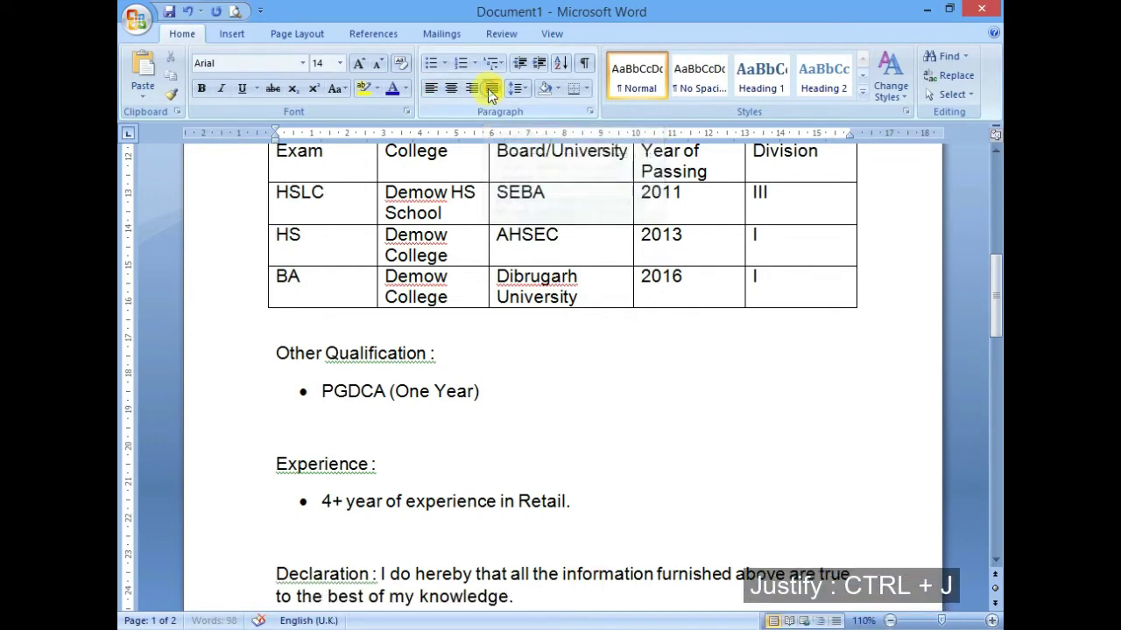
Add Place and Date lines and a Signature line tabbed to the right
key("Return")
type("Place :")
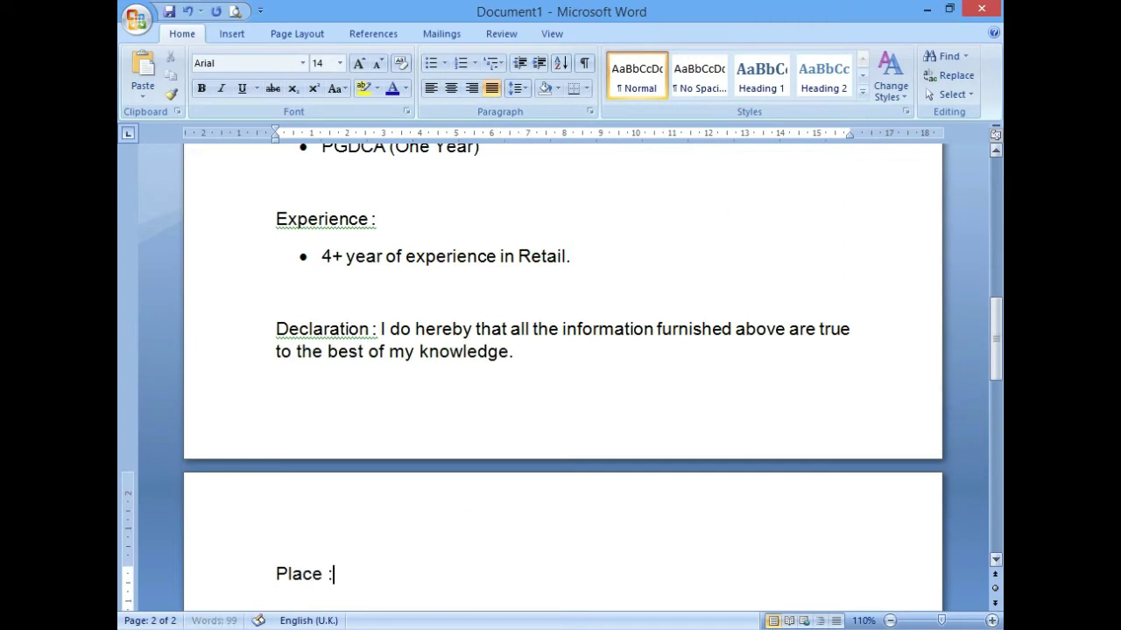
key("Return")
type("Date :______")
key("Return")
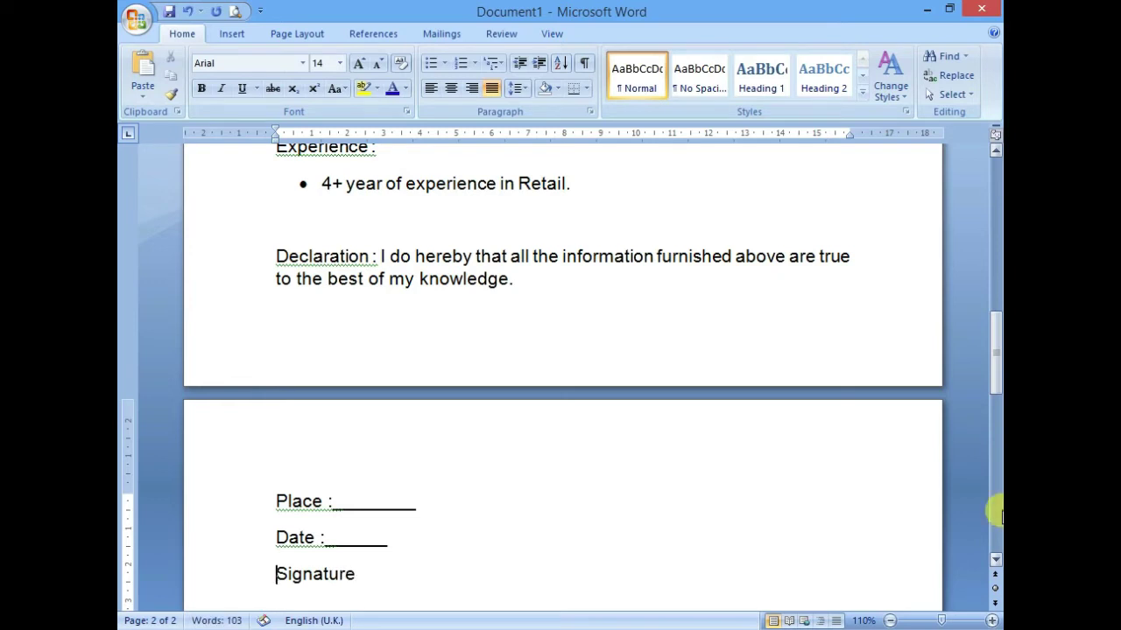
key("Tab")
key("Tab")
key("Tab")
key("Tab")
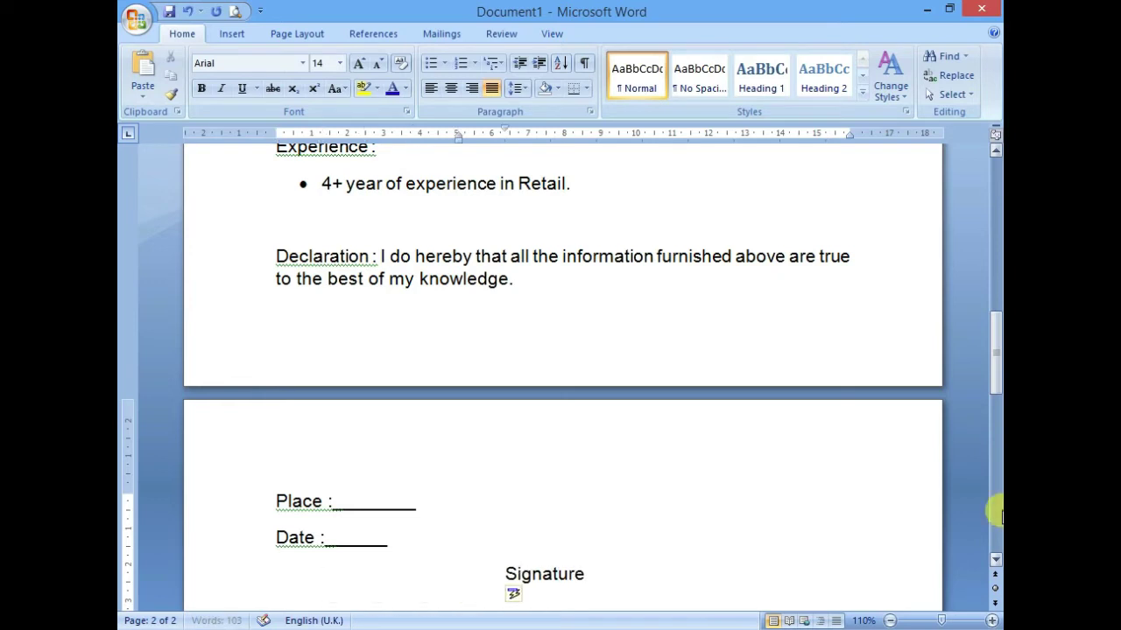
key("Tab")
key("Tab")
key("Tab")
key("Tab")
key("Tab")
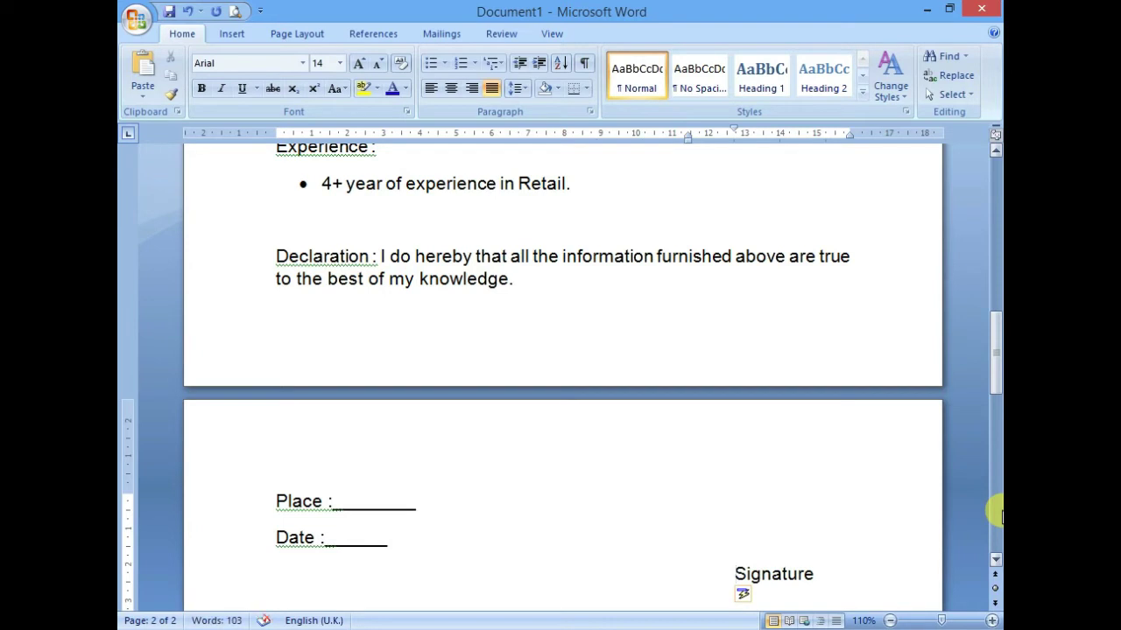
key("ctrl+Home")
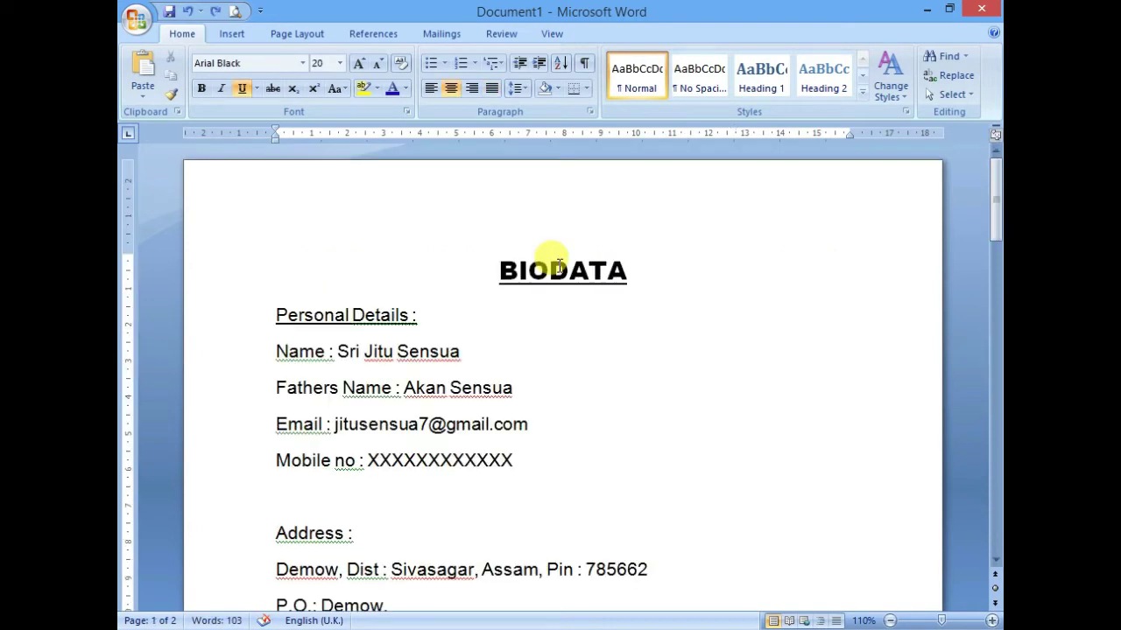
Make the Personal Details heading bold and all uppercase
left_click_drag(277, 315, 425, 317)
left_click(201, 88)
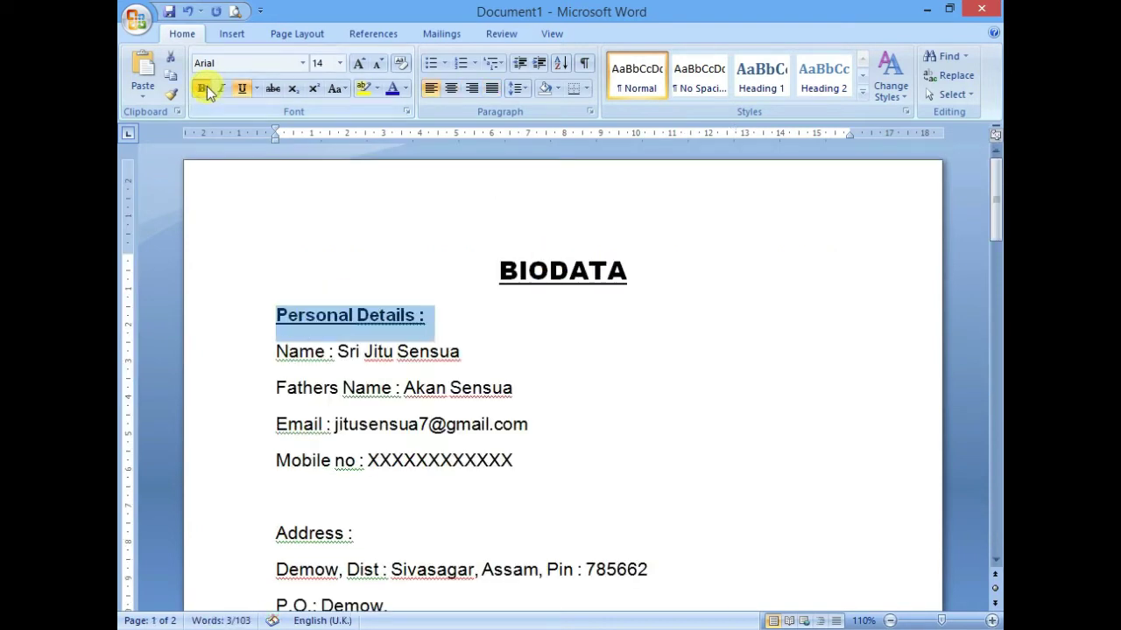
left_click(344, 87)
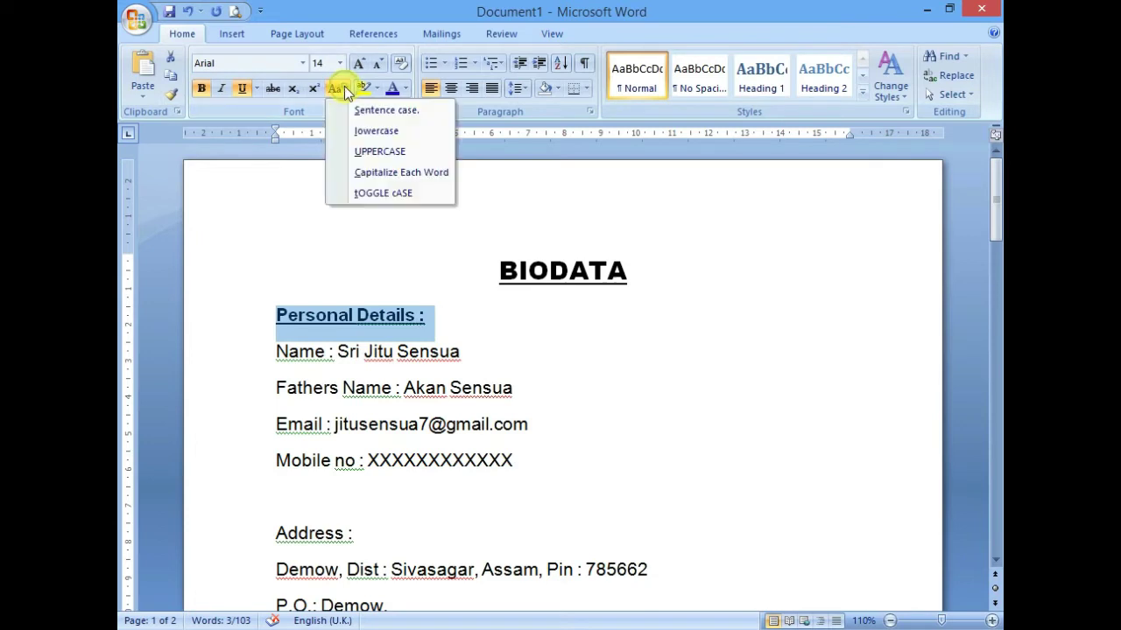
left_click(374, 152)
Indent the Name, Father's Name and Email lines and close the gap before Address
left_click(524, 340)
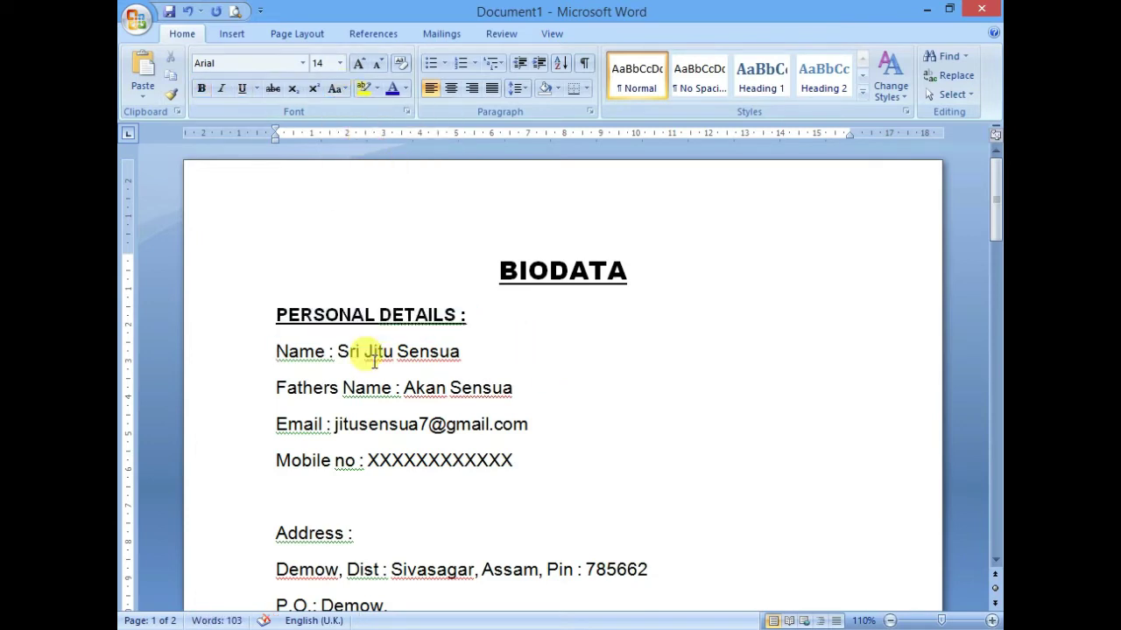
key("Tab")
key("Down")
key("Tab")
key("Right")
key("Right")
key("Right")
type("'")
key("Down")
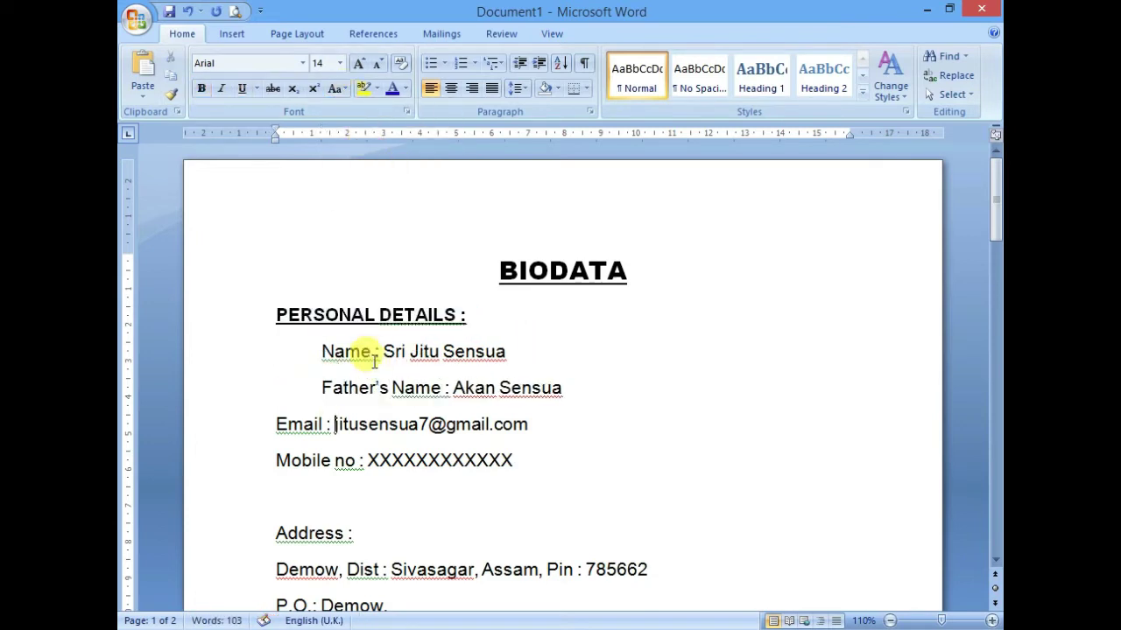
key("Tab")
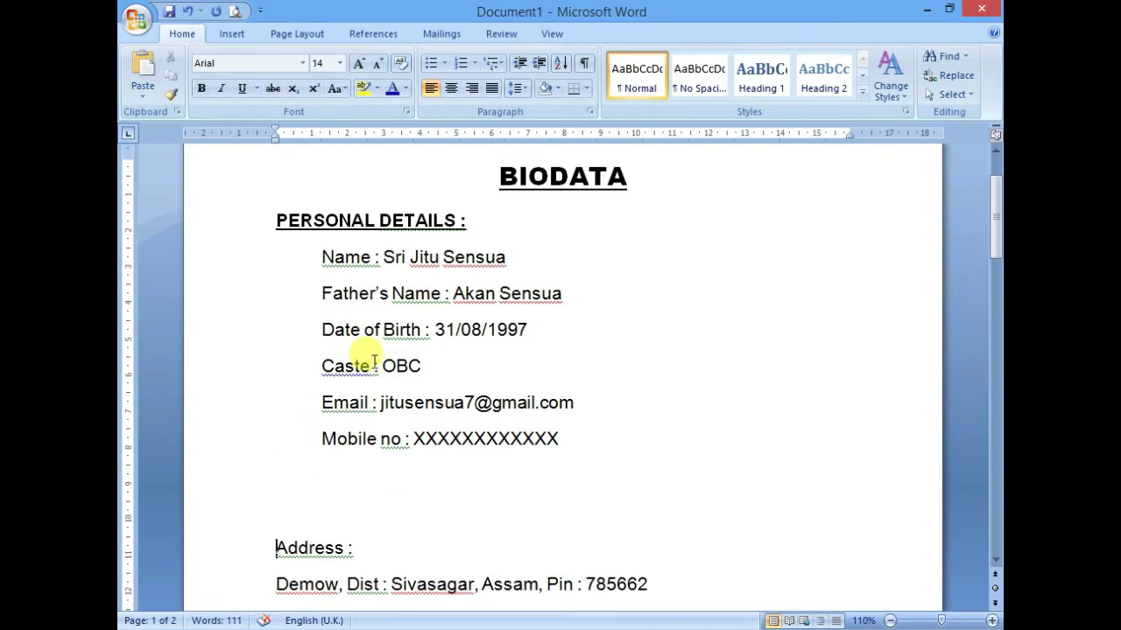
key("BackSpace")
key("BackSpace")
key("BackSpace")
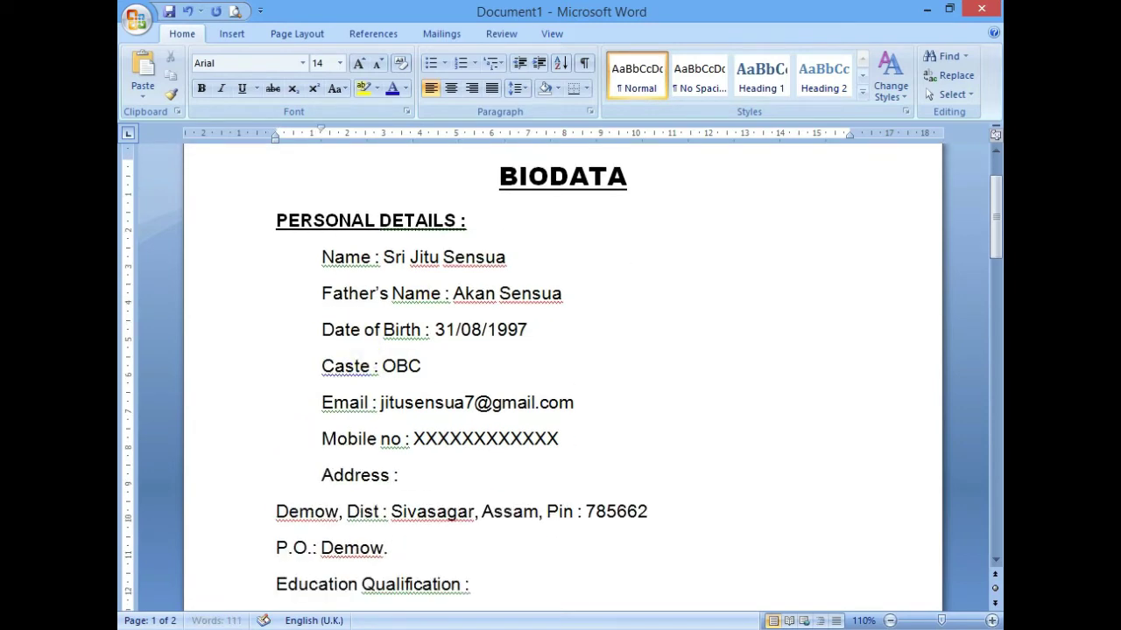
key("BackSpace")
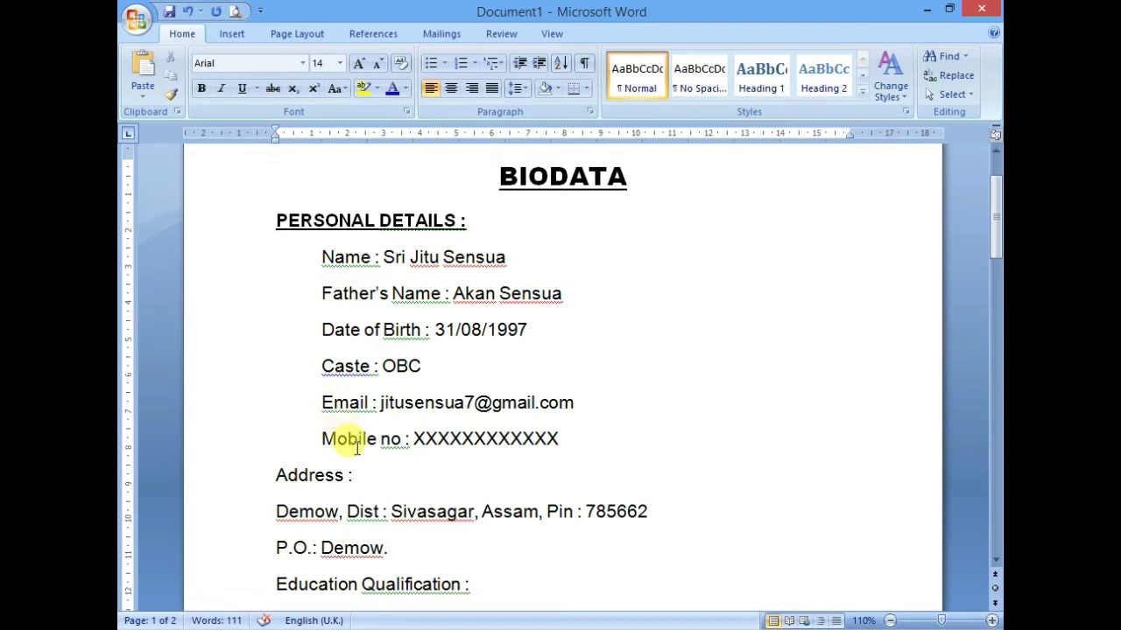
Make the Address heading bold and change it to UPPERCASE
triple_click(358, 473)
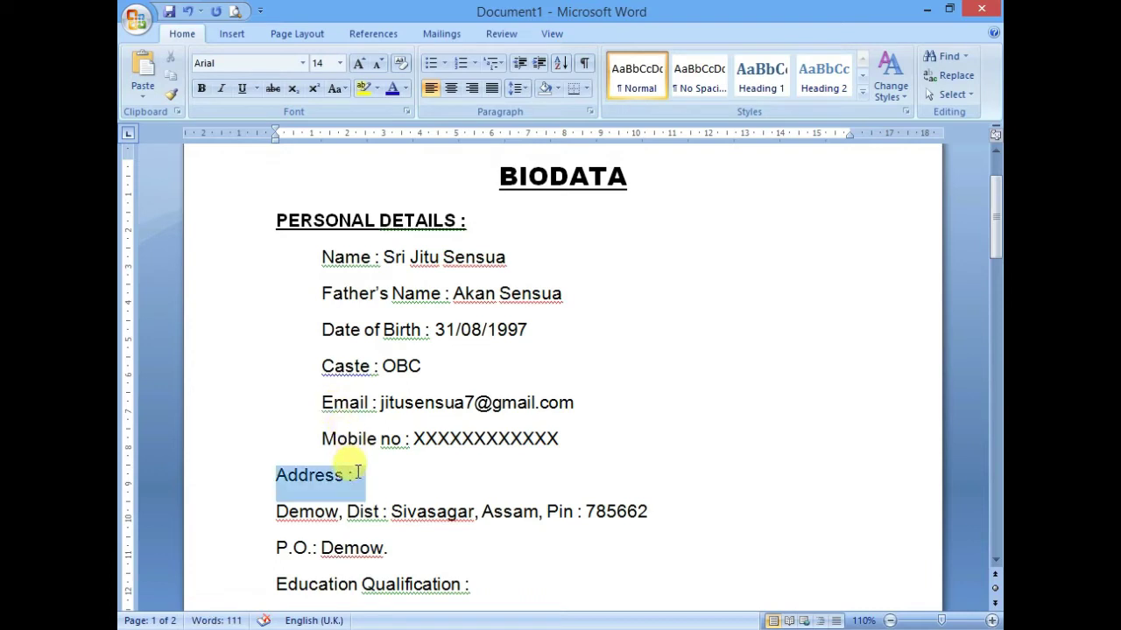
left_click(203, 88)
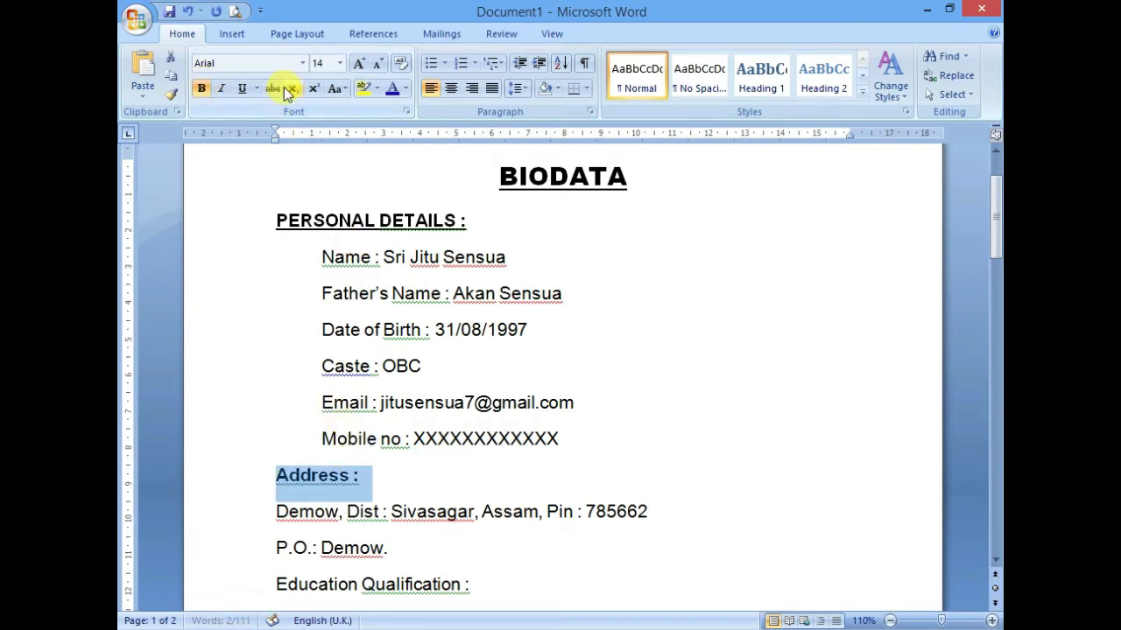
left_click(335, 89)
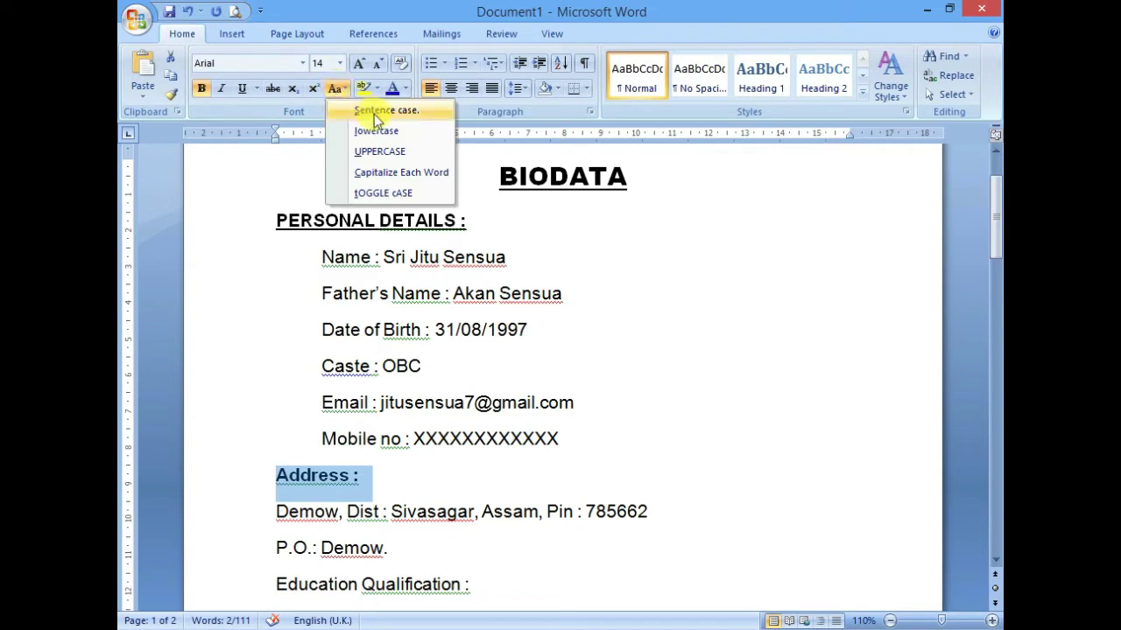
left_click(395, 152)
Tab-indent the address lines and join the P.O. line onto the address with a comma
left_click(277, 513)
key("Tab")
key("Down")
key("Home")
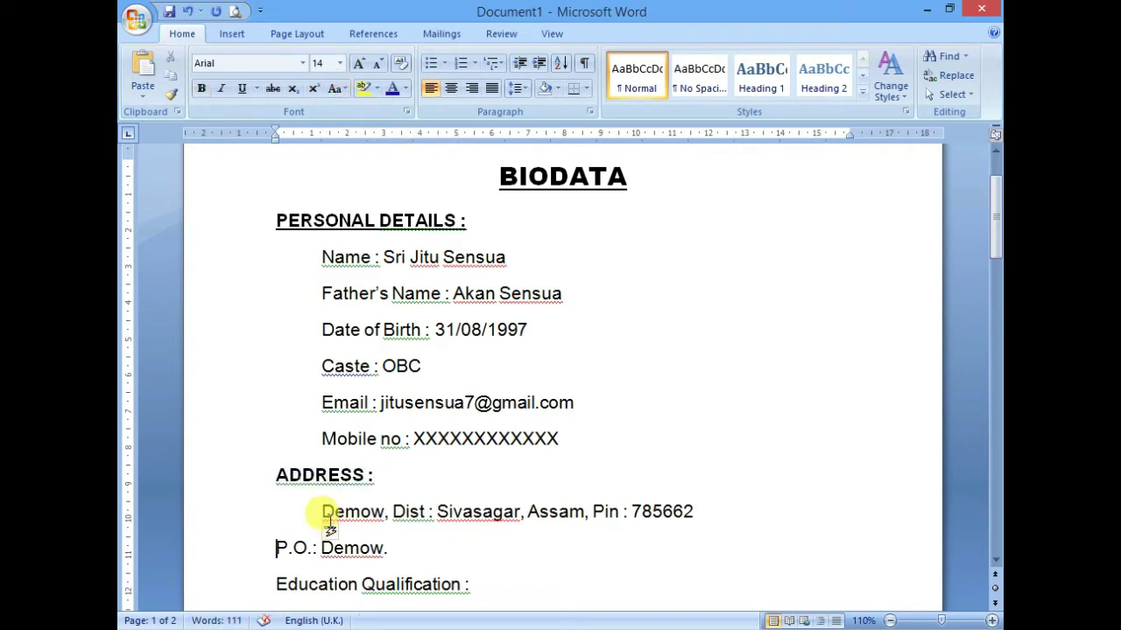
key("Tab")
key("Up")
key("End")
type(",")
left_click(322, 549)
key("BackSpace")
key("BackSpace")
left_click(275, 548)
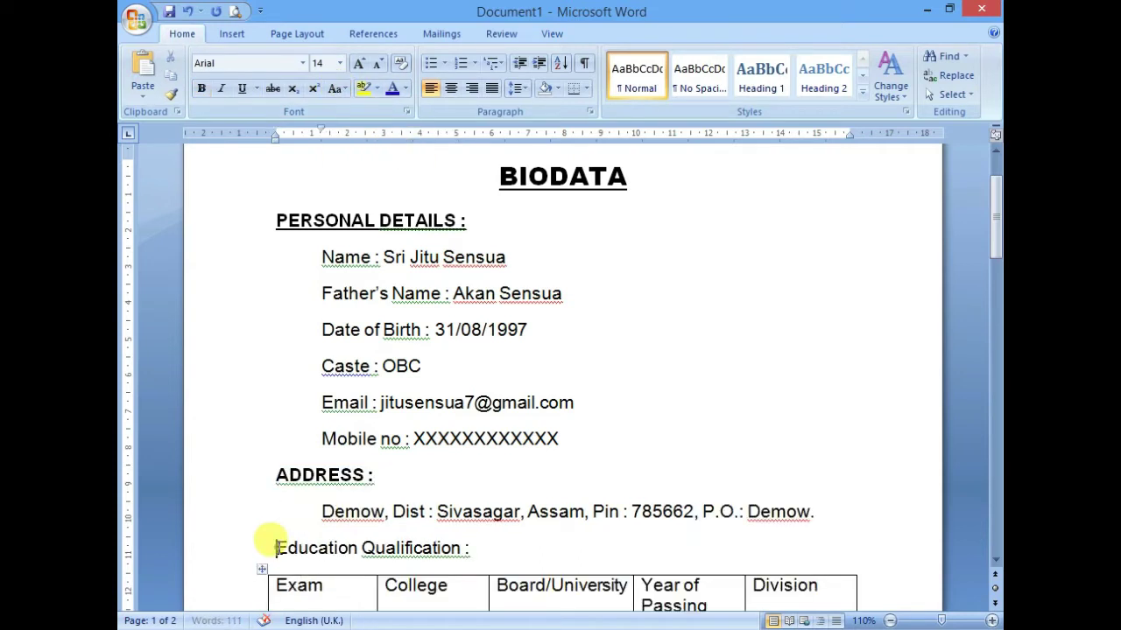
Make EDUCATION QUALIFICATION bold, underlined and uppercase, then reselect the ADDRESS heading
left_click(482, 548, "shift")
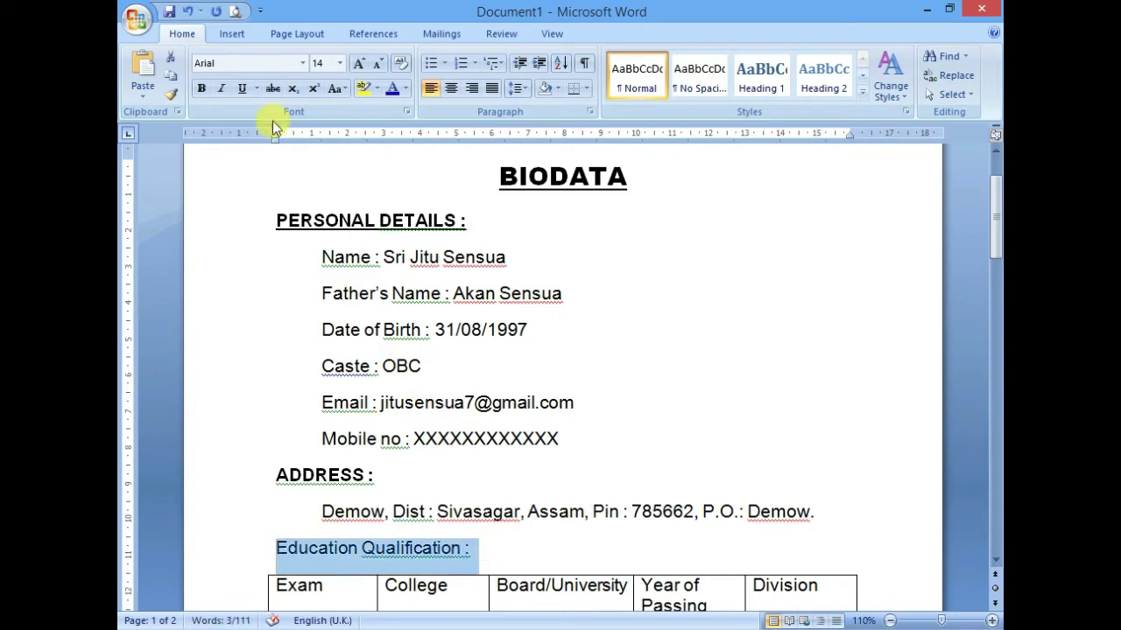
left_click(201, 89)
left_click(345, 95)
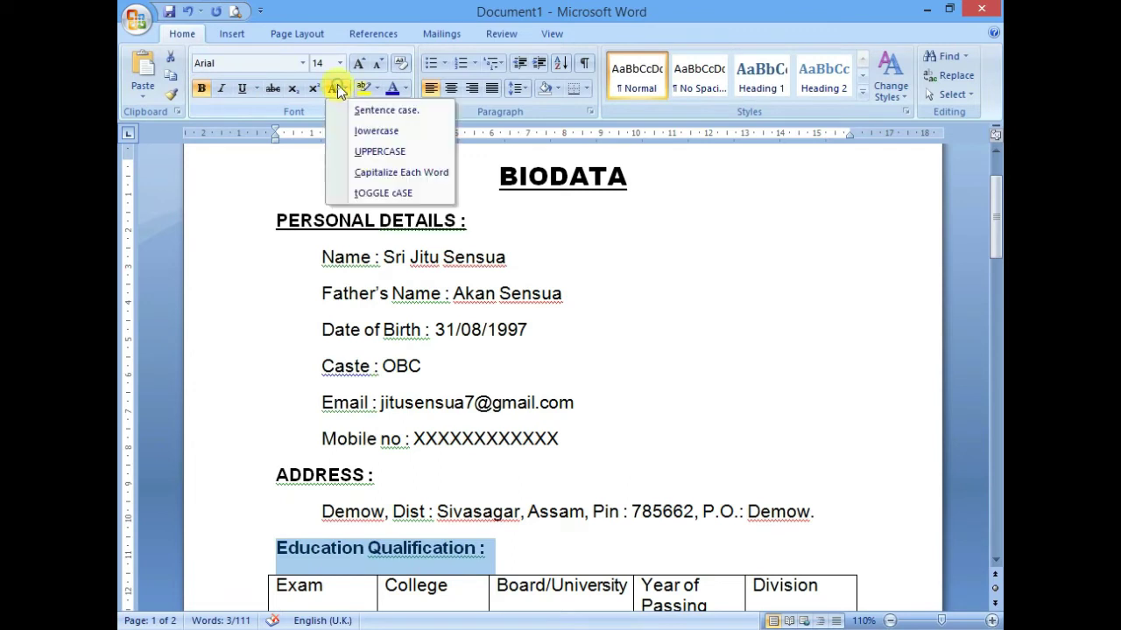
left_click(363, 141)
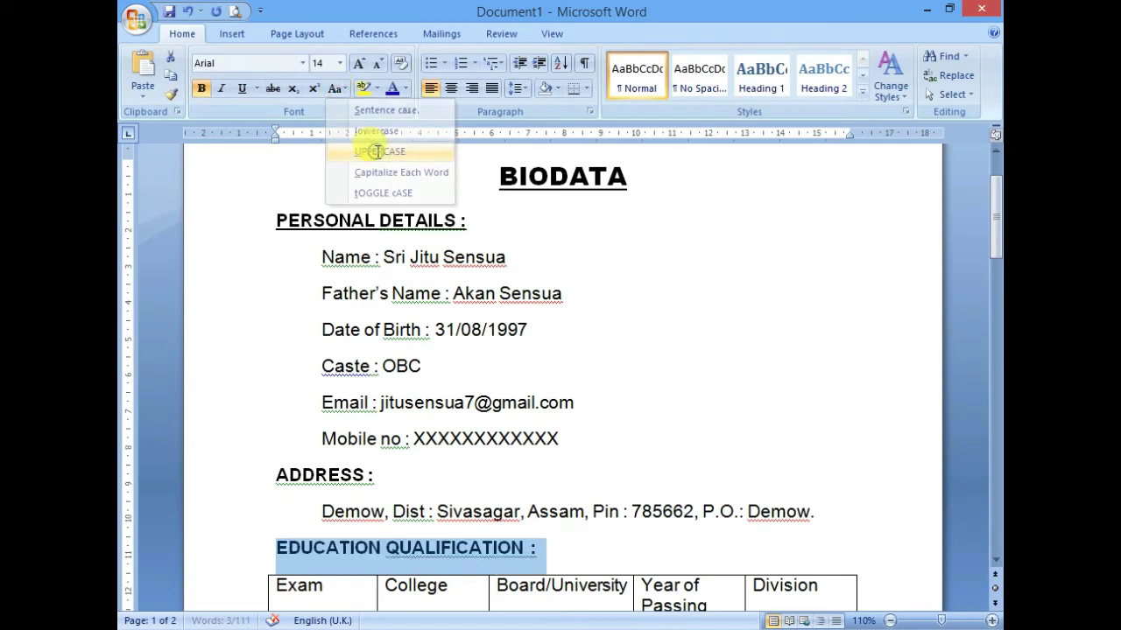
left_click(242, 88)
left_click(354, 474)
left_click_drag(355, 475, 276, 474)
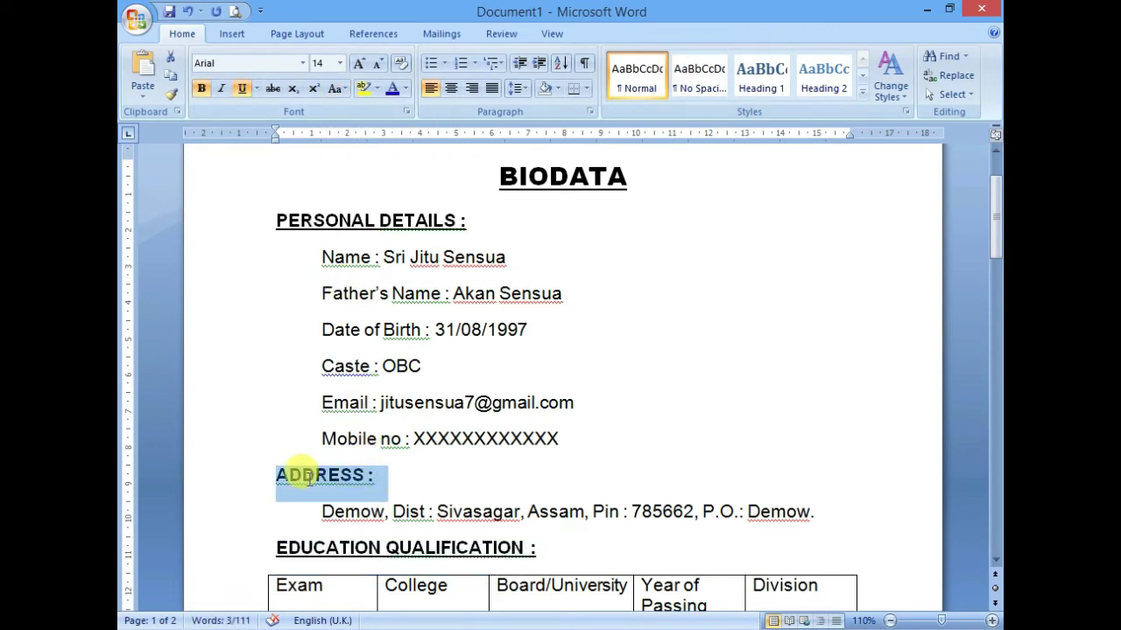
Underline the ADDRESS heading and center all text in the education table
left_click(242, 88)
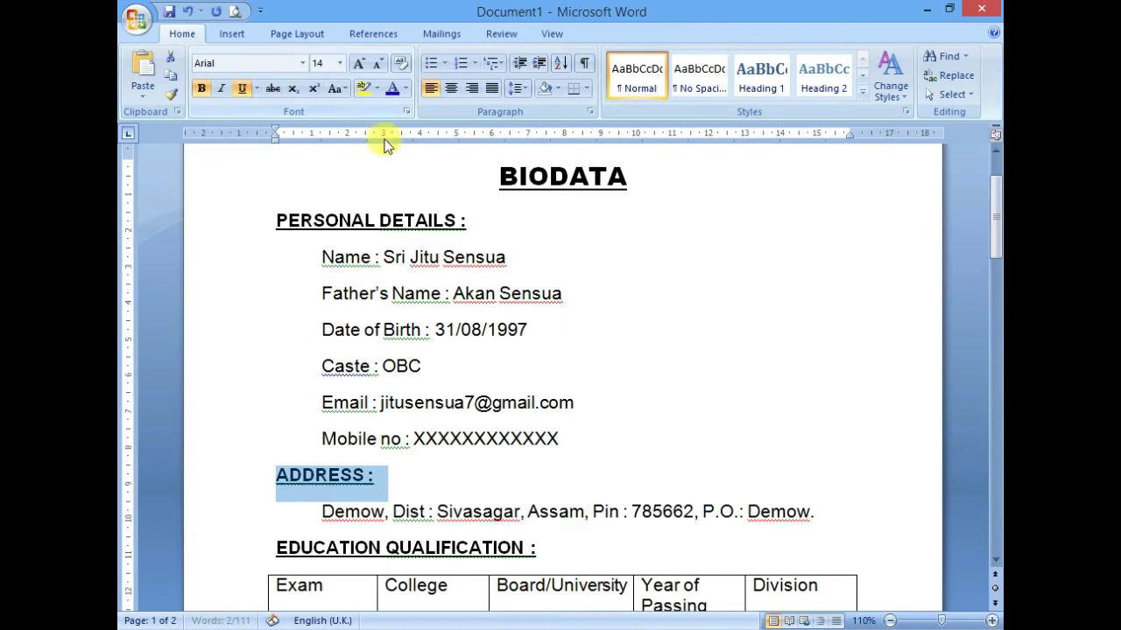
scroll(383, 137, "down", 5)
mouse_move(273, 337)
left_mouse_down()
mouse_move(320, 373)
mouse_move(530, 407)
mouse_move(675, 458)
mouse_move(777, 475)
left_mouse_up()
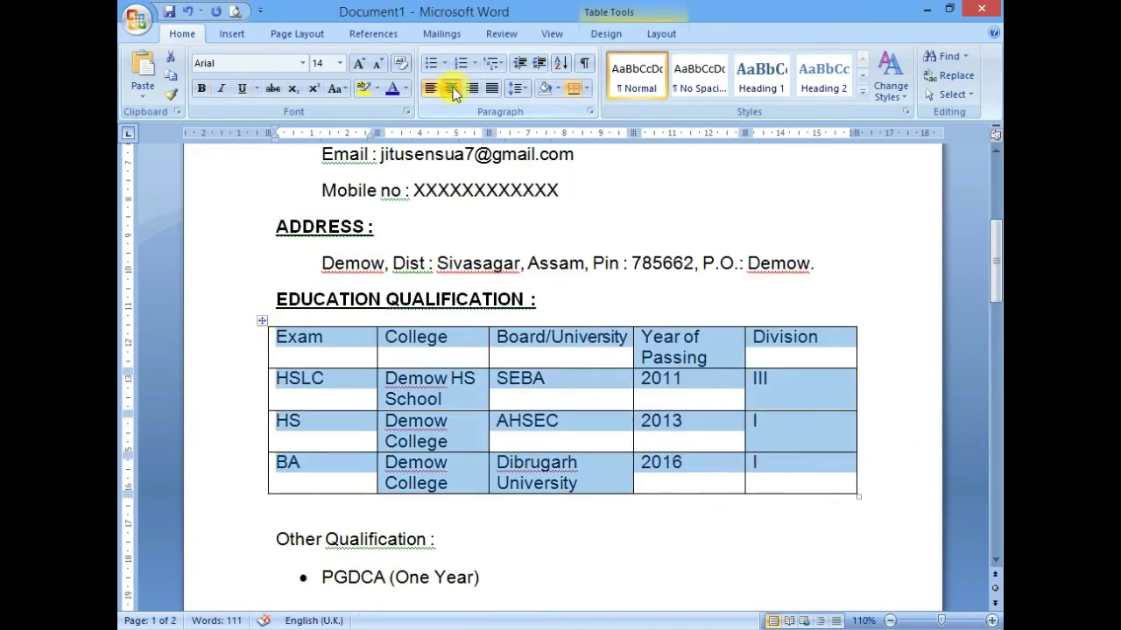
left_click(451, 88)
Bold the education table's header row, then select the Other Qualification heading
left_click(329, 342)
mouse_move(329, 342)
left_mouse_down()
mouse_move(463, 318)
mouse_move(513, 332)
mouse_move(812, 340)
left_mouse_up()
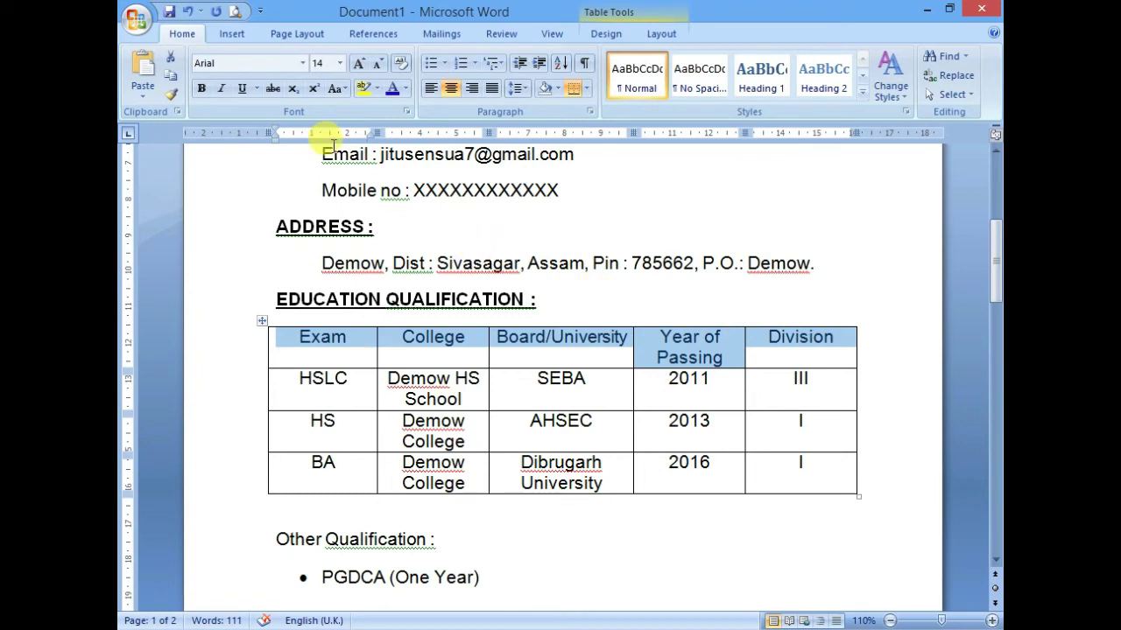
left_click(201, 89)
left_click(529, 421)
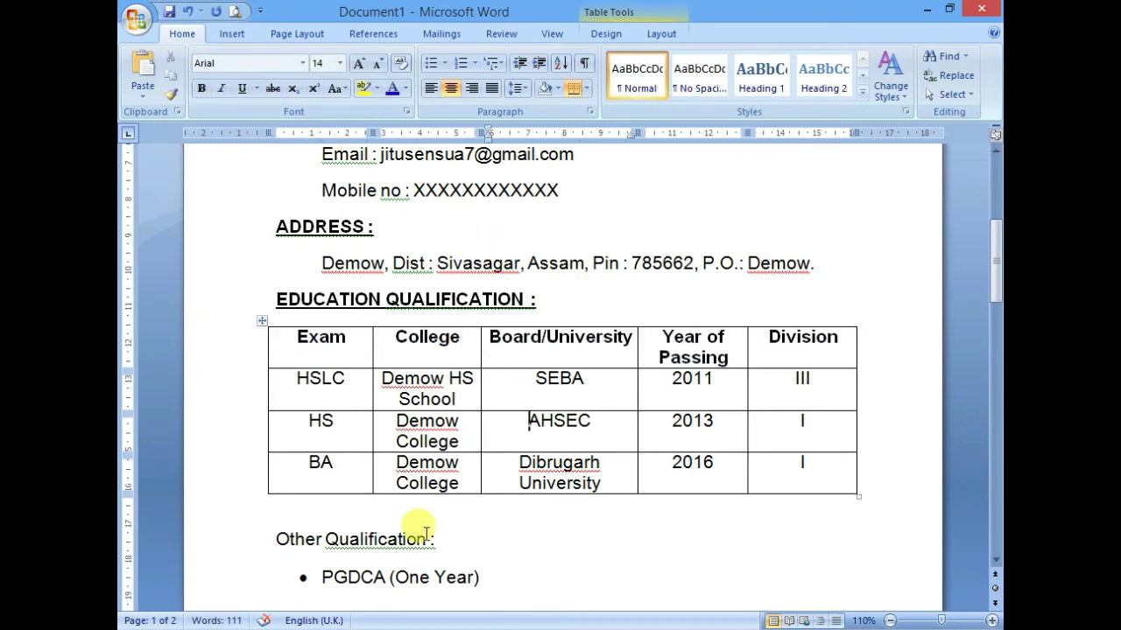
mouse_move(436, 539)
left_mouse_down()
mouse_move(318, 525)
mouse_move(276, 536)
left_mouse_up()
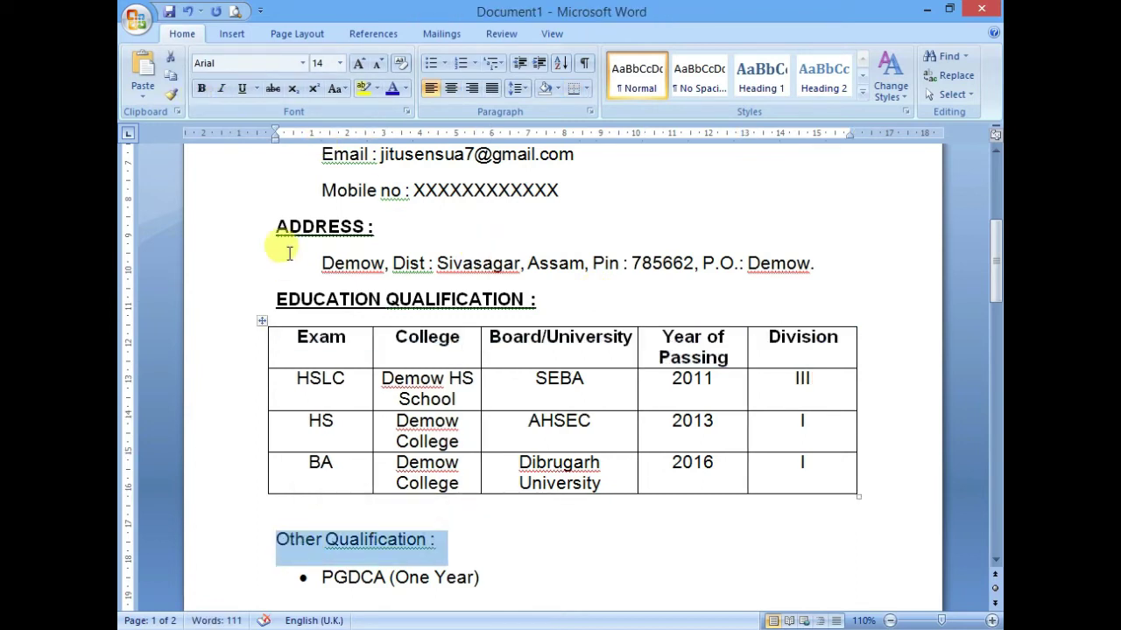
Make the Other Qualification heading bold, underlined and UPPERCASE
left_click(200, 89)
left_click(243, 88)
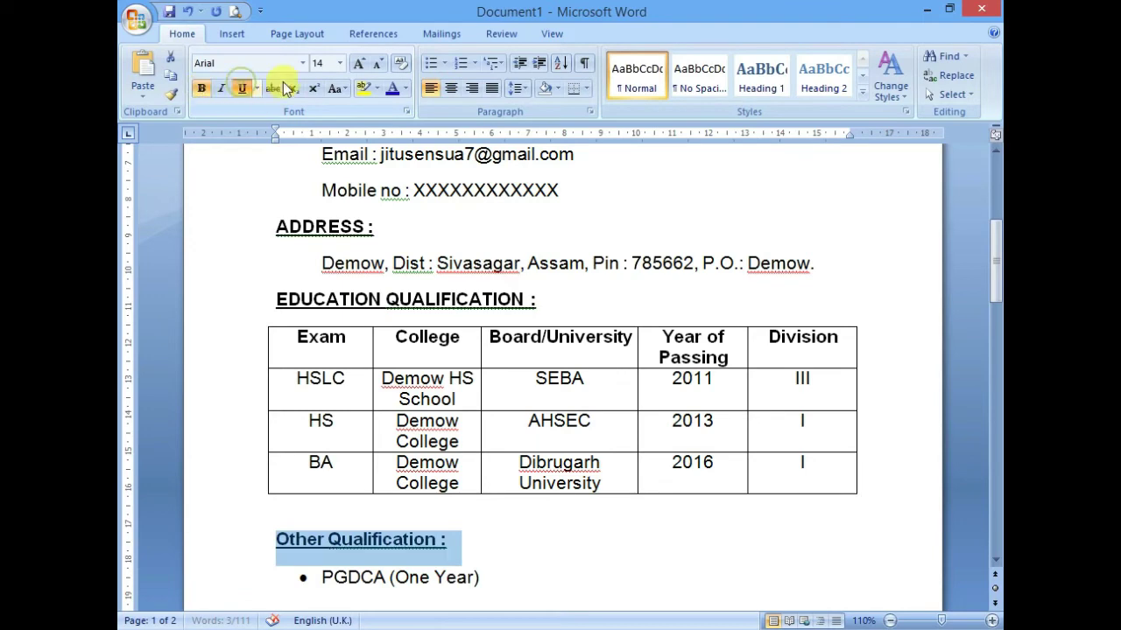
left_click(342, 88)
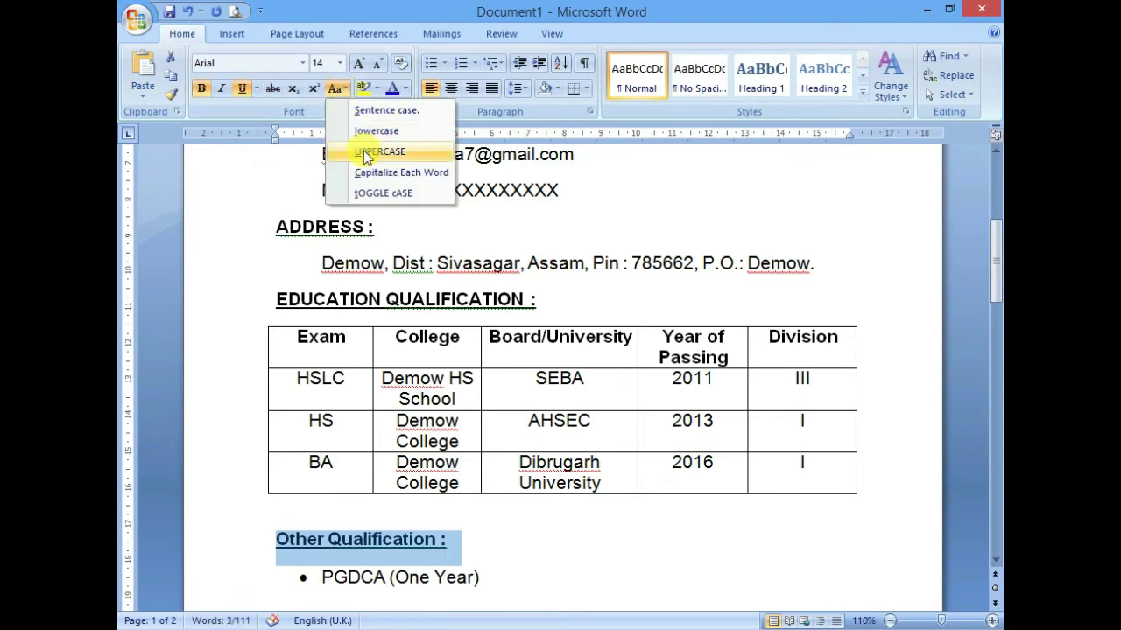
left_click(367, 147)
scroll(394, 263, "down", 6)
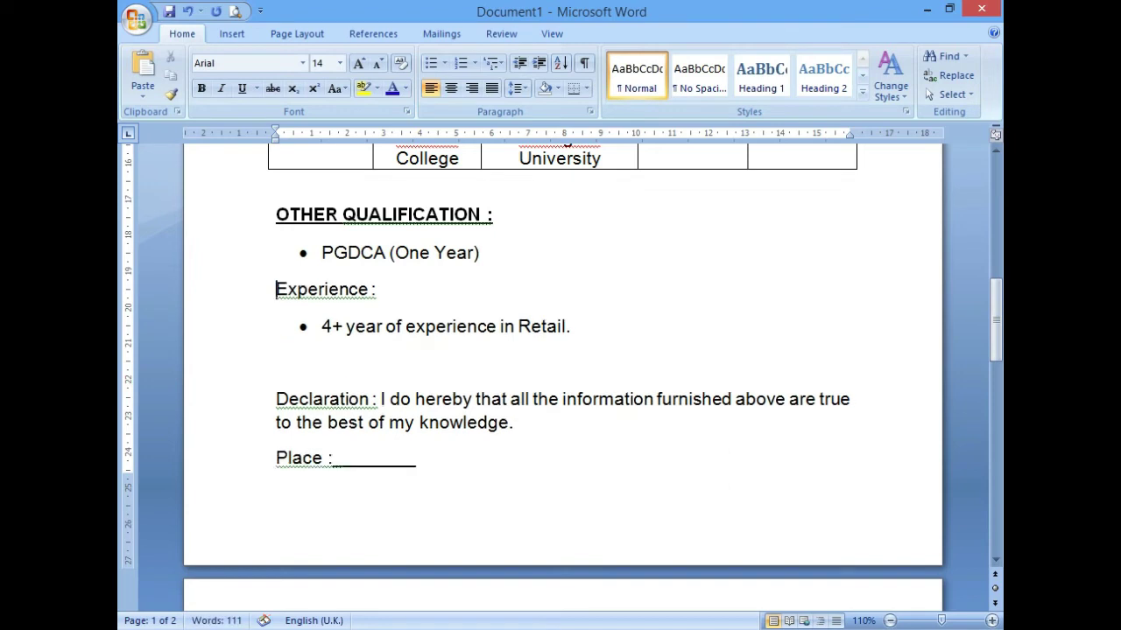
Make the Experience heading bold, underlined and UPPERCASE
triple_click(383, 293)
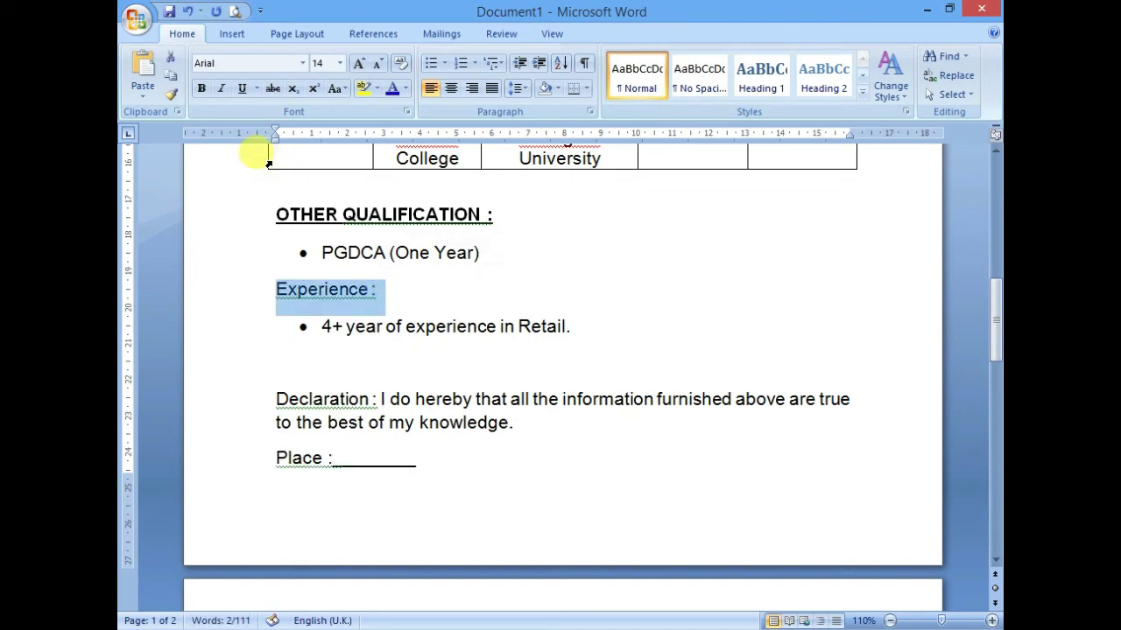
left_click(242, 90)
left_click(202, 88)
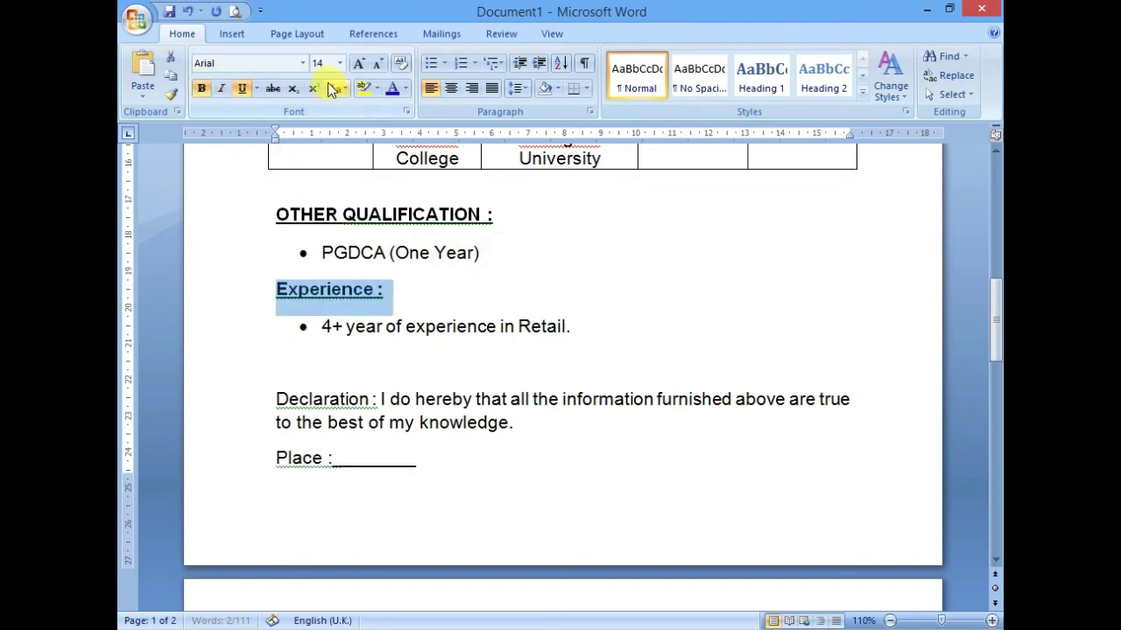
left_click(338, 88)
left_click(369, 148)
mouse_move(996, 249)
left_mouse_down()
mouse_move(996, 372)
mouse_move(997, 173)
left_mouse_up()
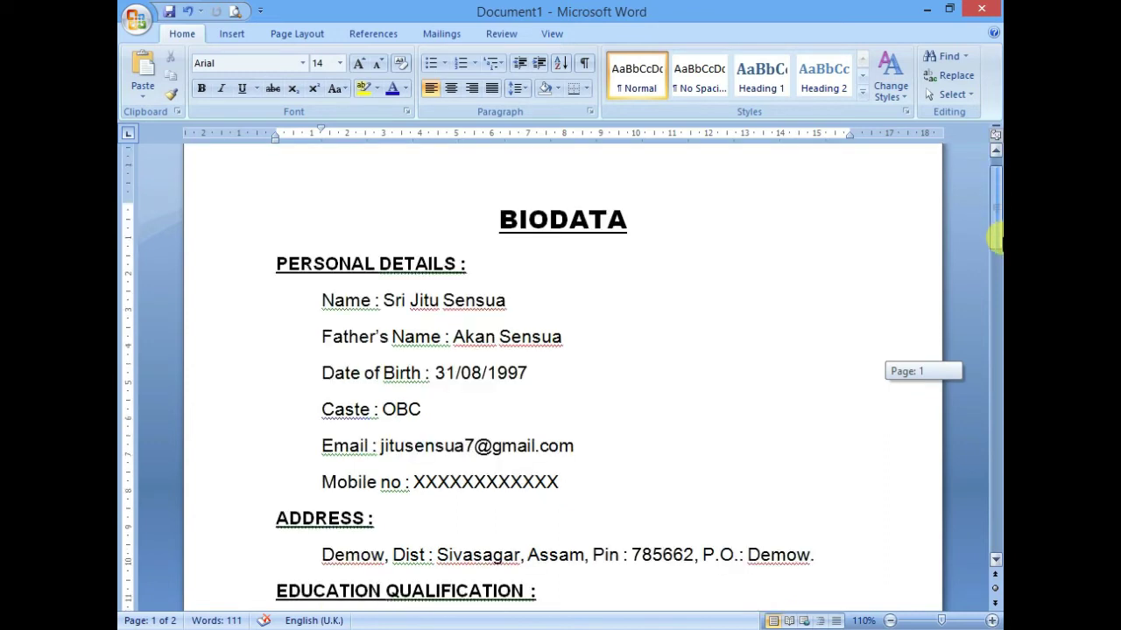
Set the font size to 8 for the text from PERSONAL DETAILS through Signature
left_click_drag(996, 204, 996, 244)
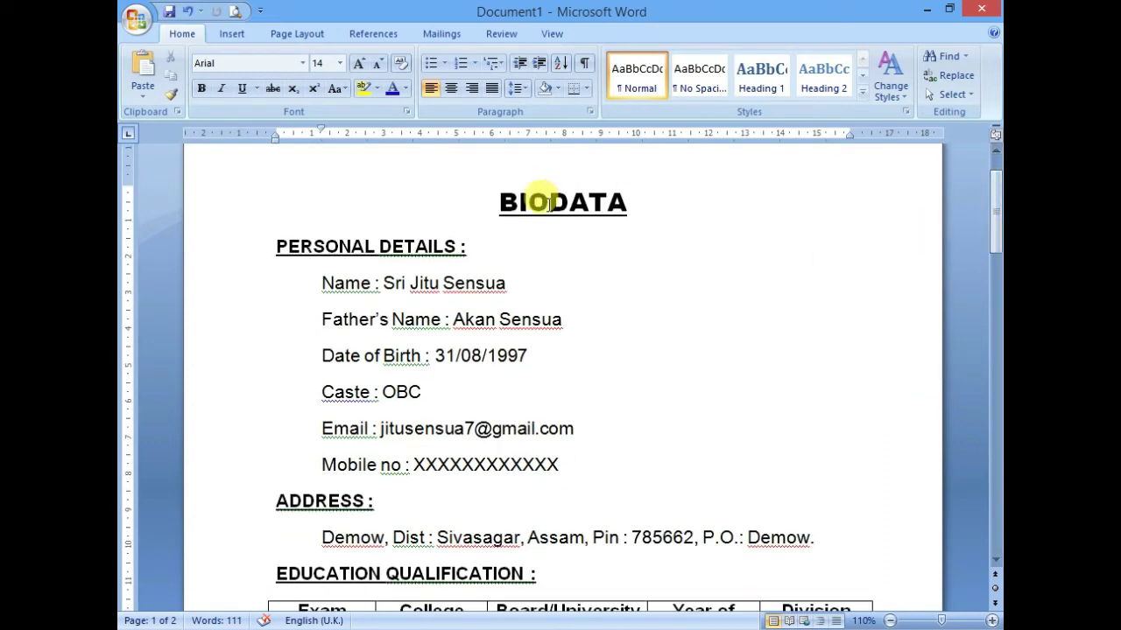
left_click(280, 254)
mouse_move(289, 260)
left_mouse_down()
mouse_move(516, 604)
mouse_move(721, 526)
left_mouse_up()
left_click_drag(791, 161, 816, 329)
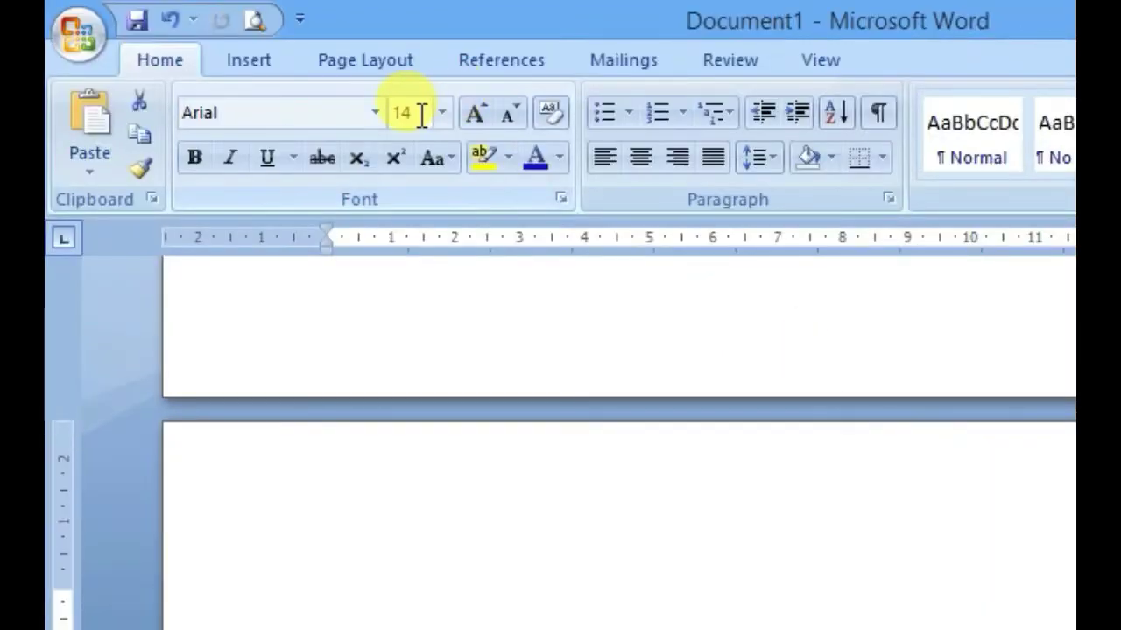
left_click(421, 115)
key("BackSpace")
type("18")
key("Return")
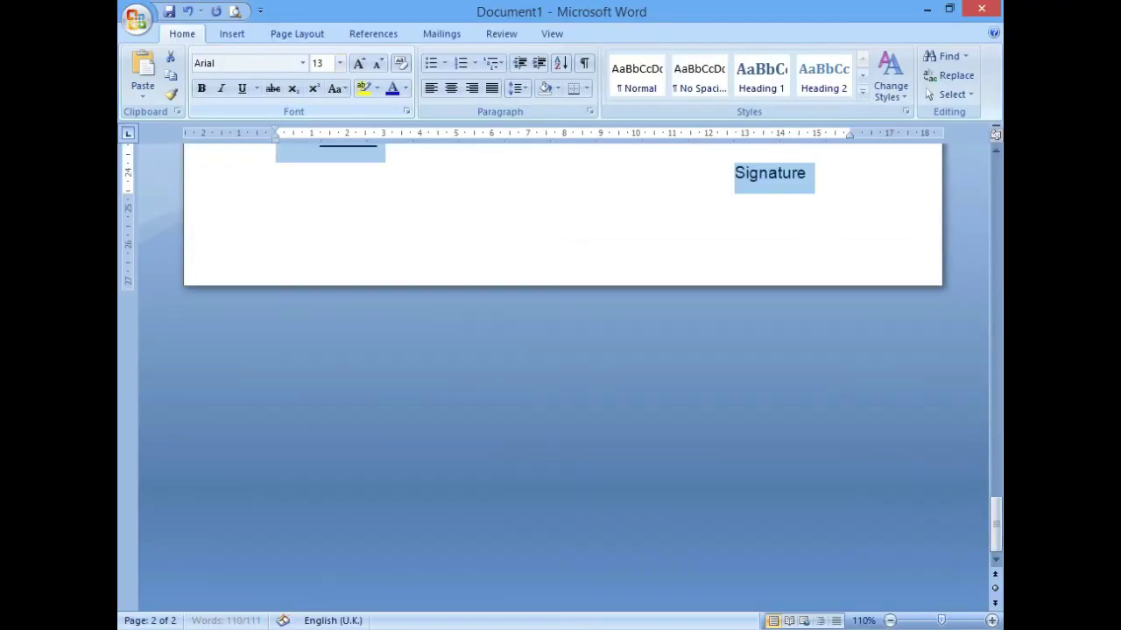
Remove the empty line above Declaration, bold the label, and add a blank line after the declaration
left_click(453, 395)
key("BackSpace")
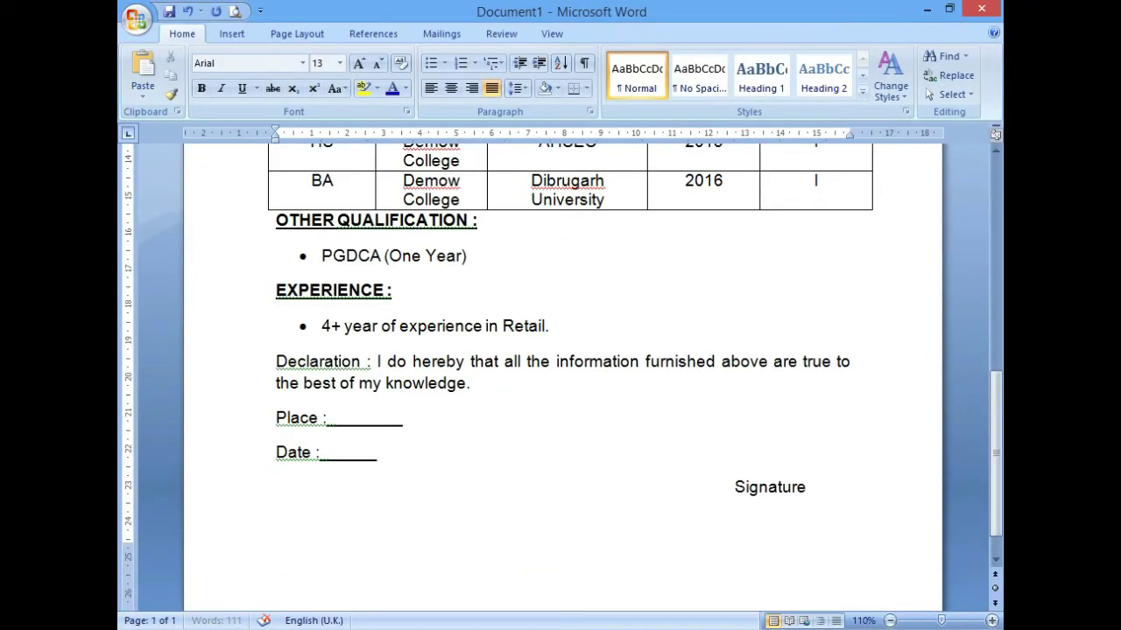
left_click(370, 363, "shift")
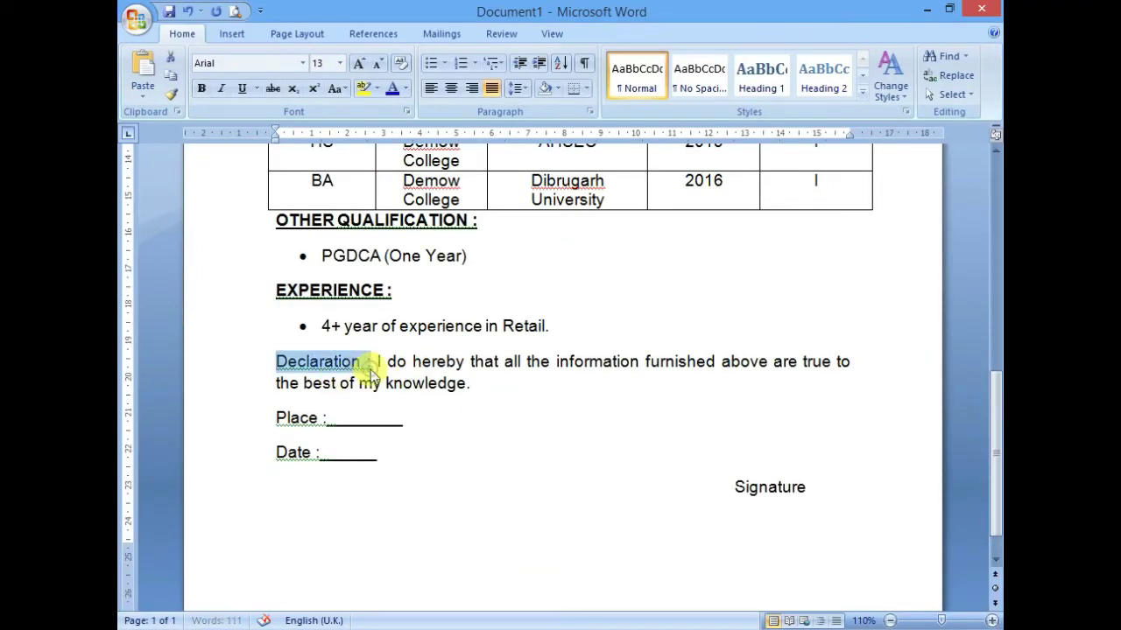
left_click(201, 88)
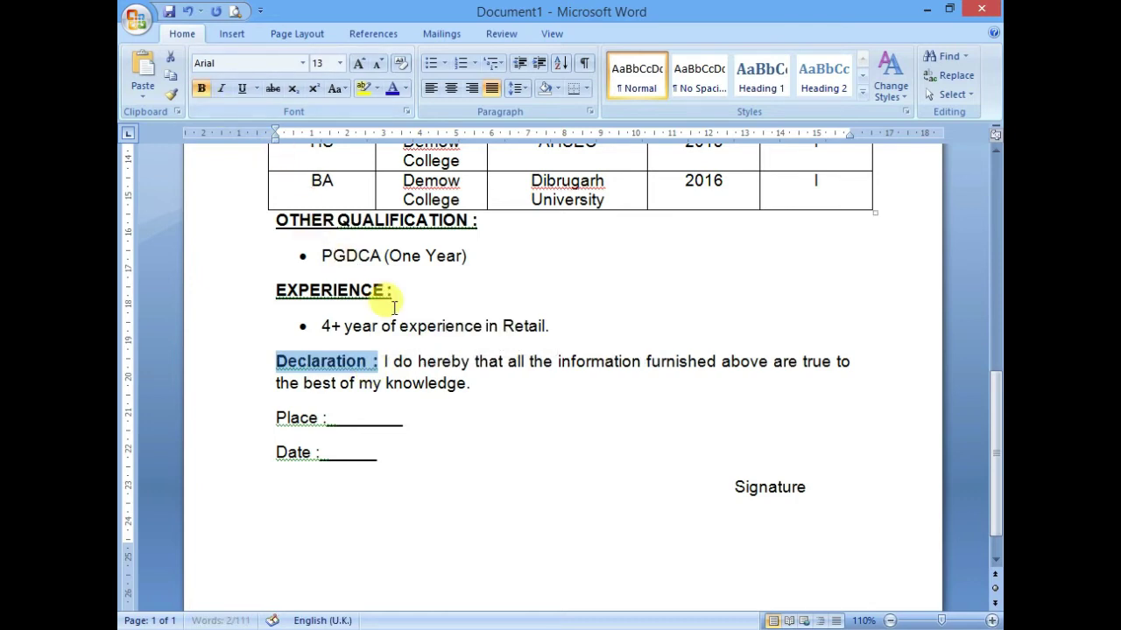
left_click(455, 373)
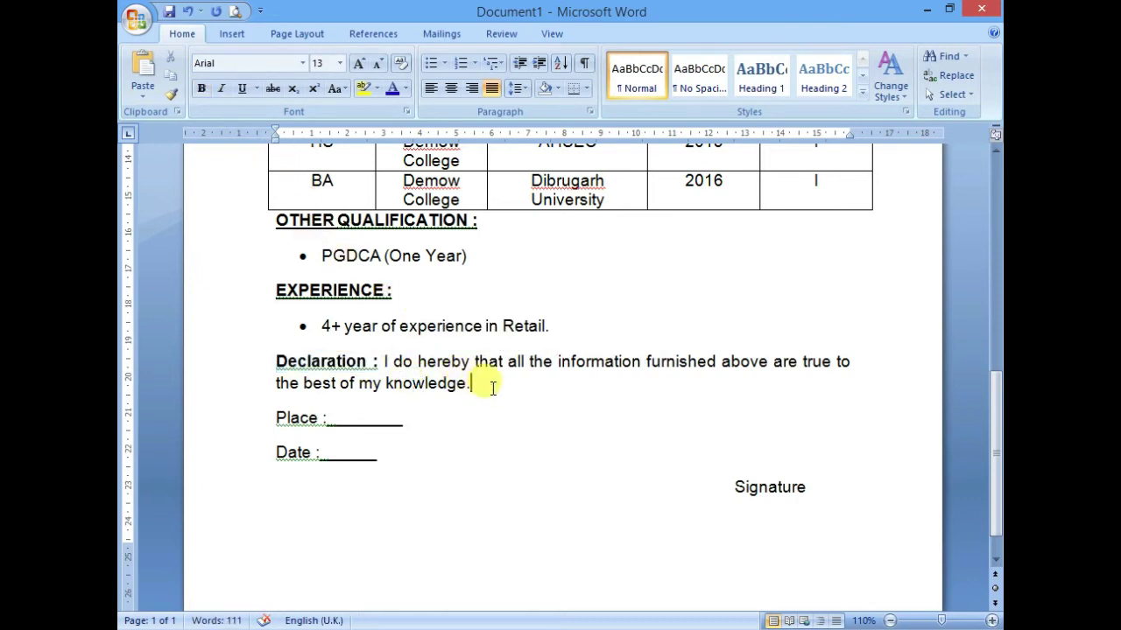
key("Return")
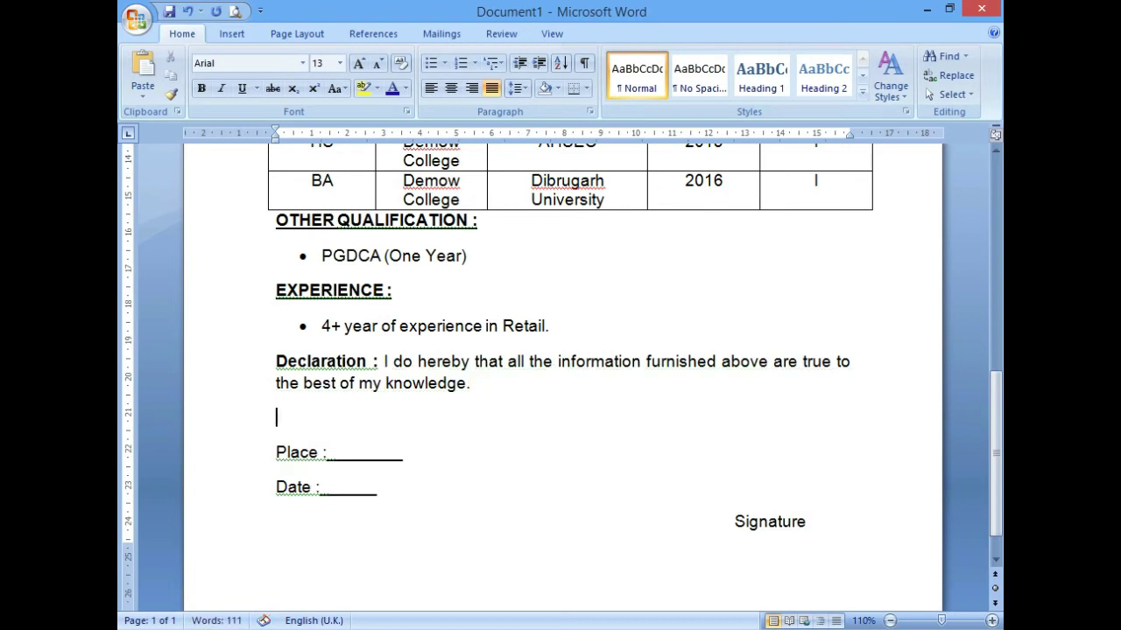
scroll(551, 292, "down", 1)
Draw a straight horizontal Line shape just above the Signature label
left_click(231, 35)
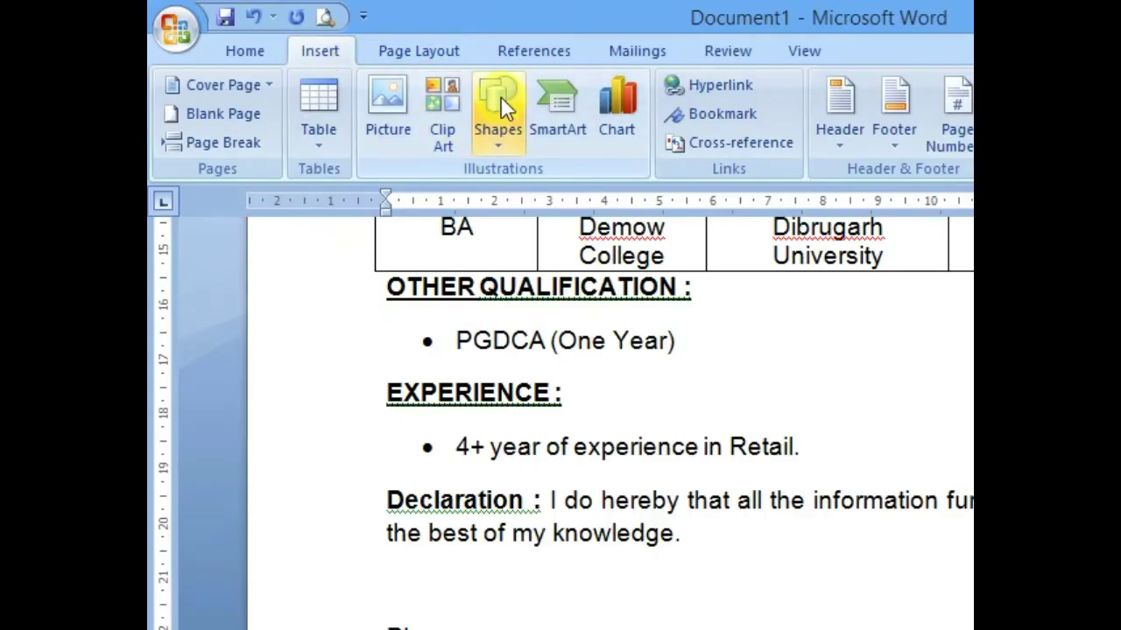
left_click(500, 98)
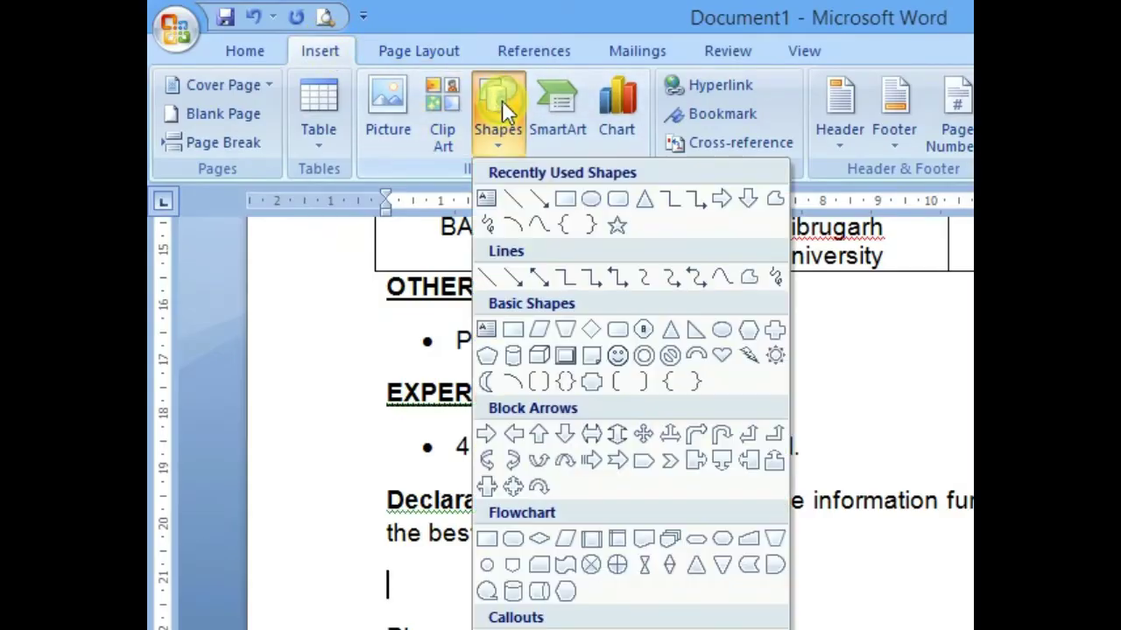
left_click(513, 207)
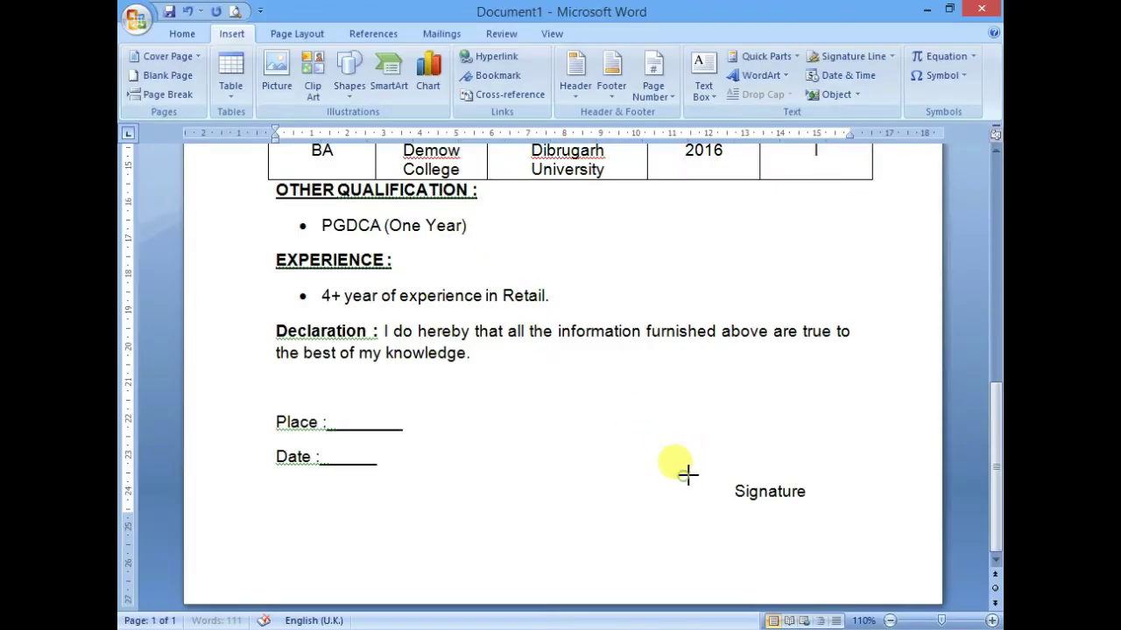
left_click_drag(716, 477, 844, 476)
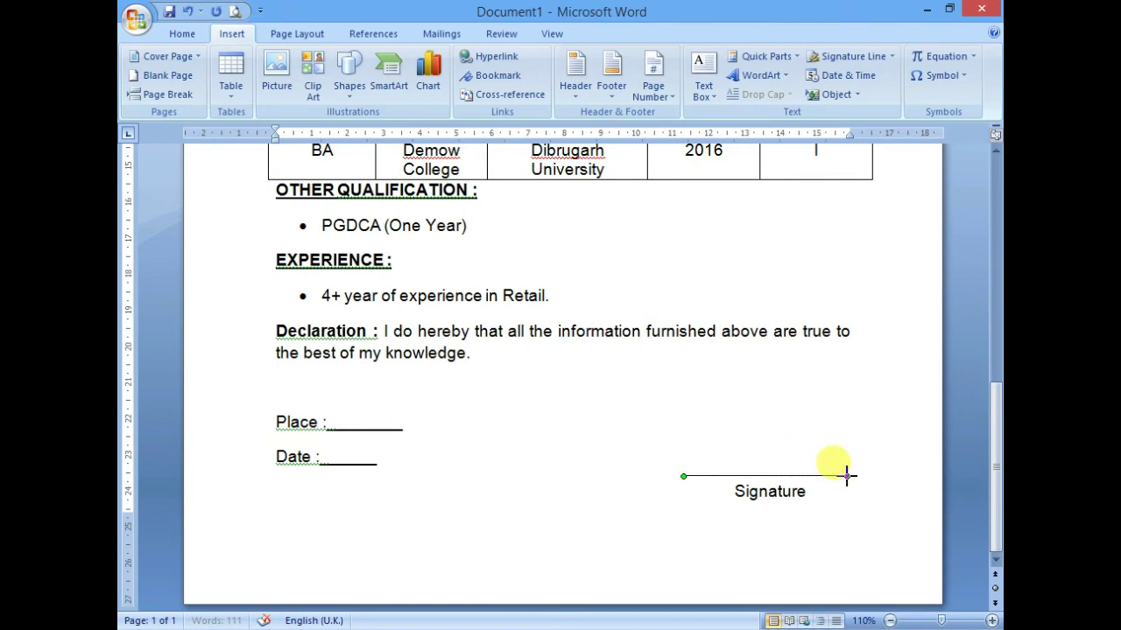
left_click(876, 376)
left_click_drag(995, 468, 996, 150)
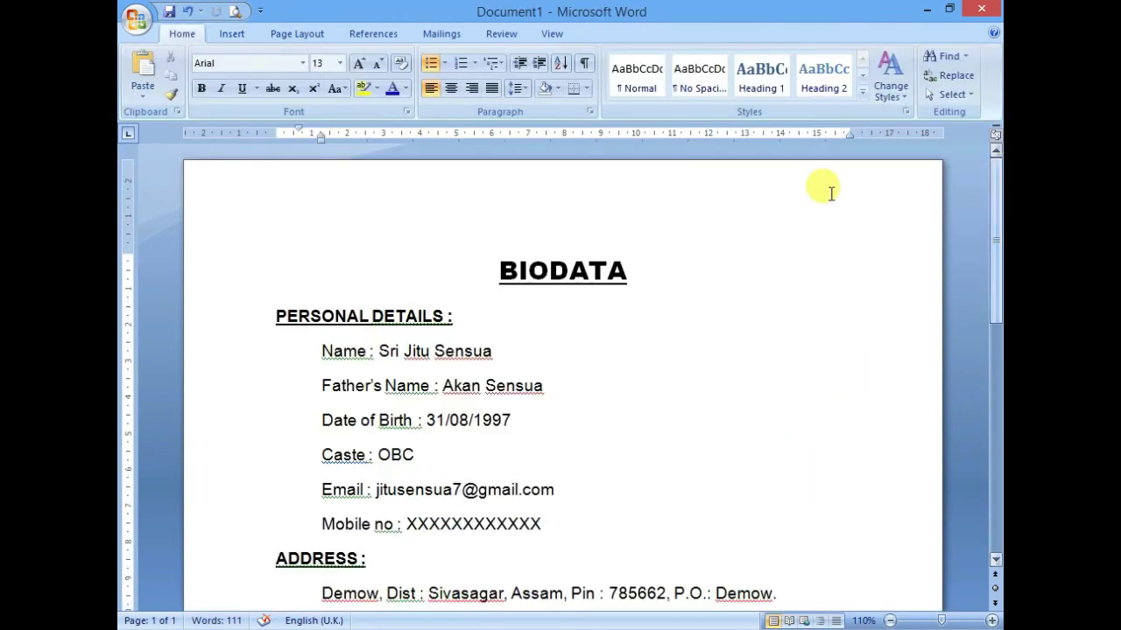
Insert the photo jitu.jpg from the Desktop into the document
left_click(240, 34)
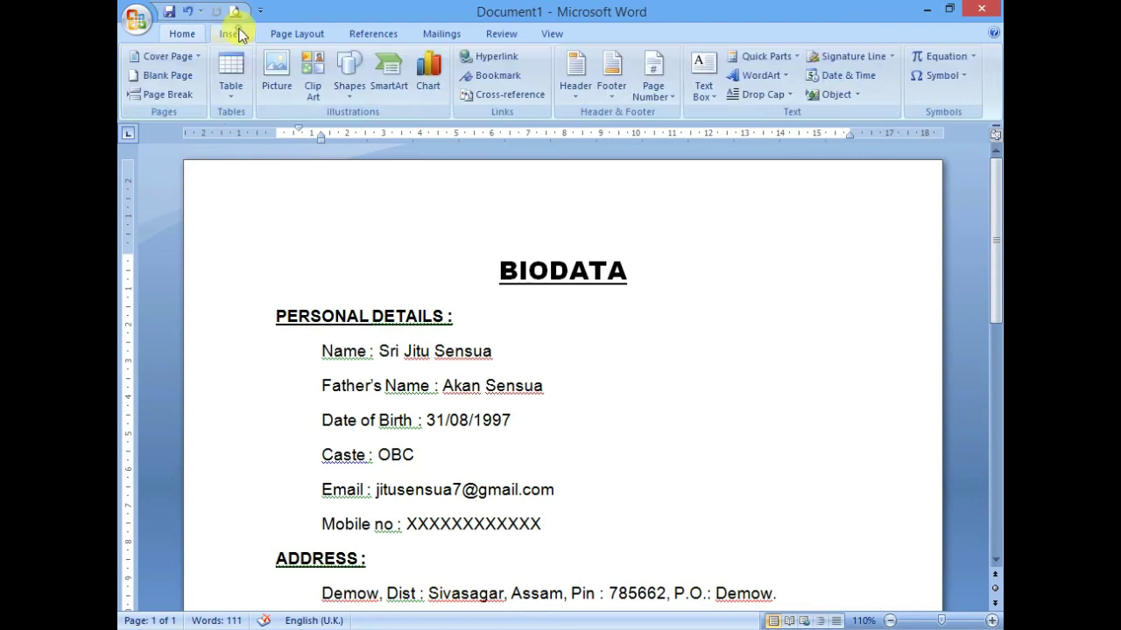
left_click(277, 70)
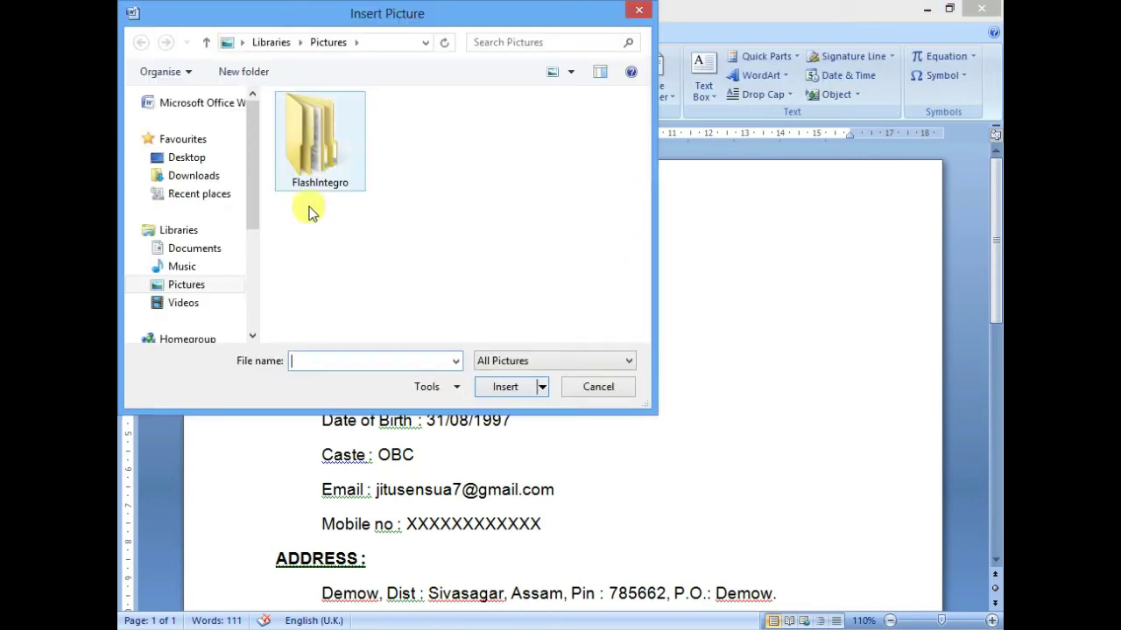
mouse_move(186, 157)
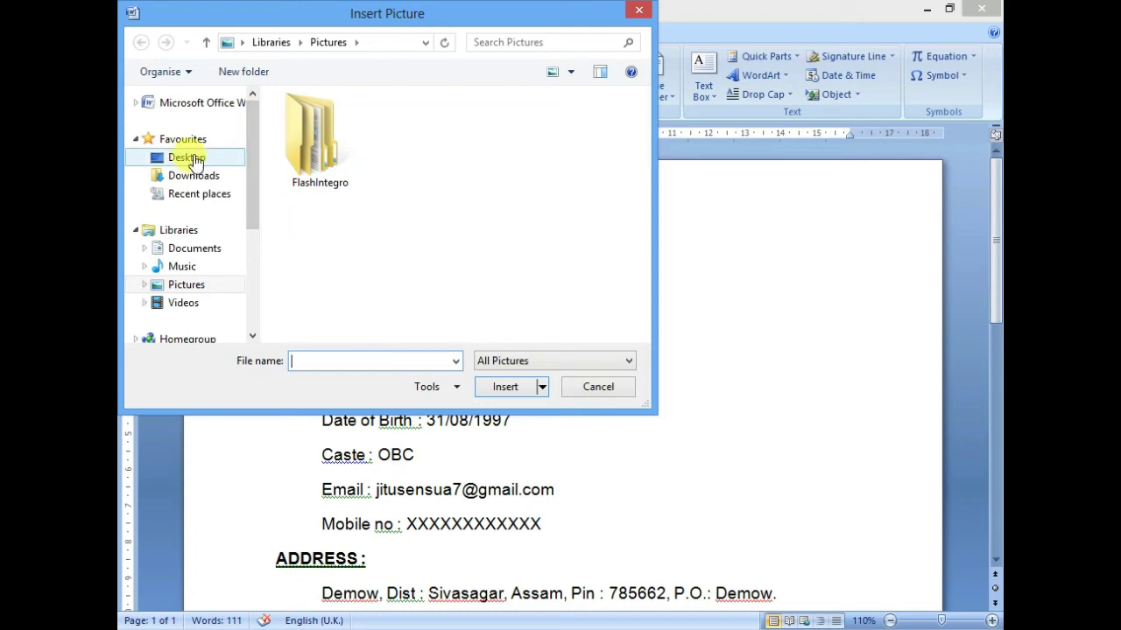
left_click(196, 162)
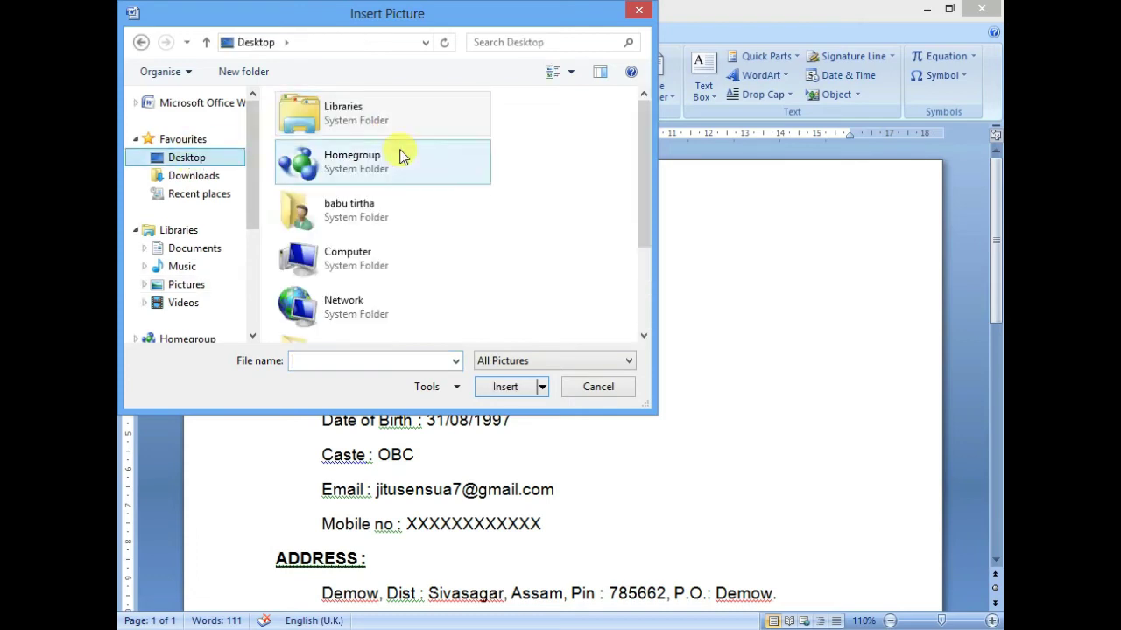
left_click(386, 359)
type("ji")
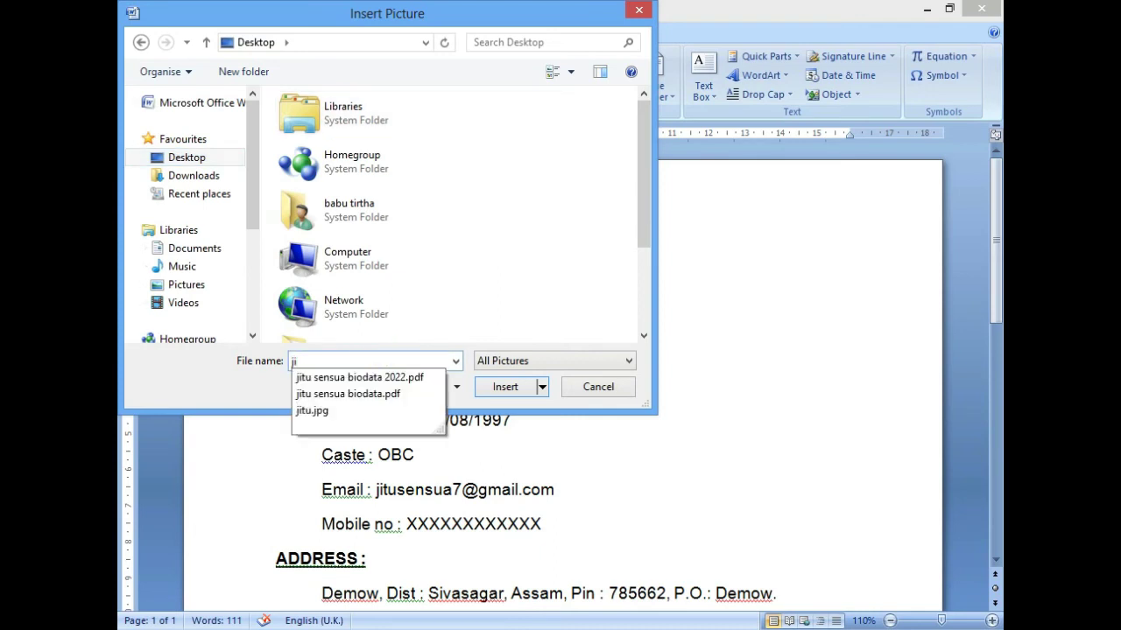
left_click(331, 411)
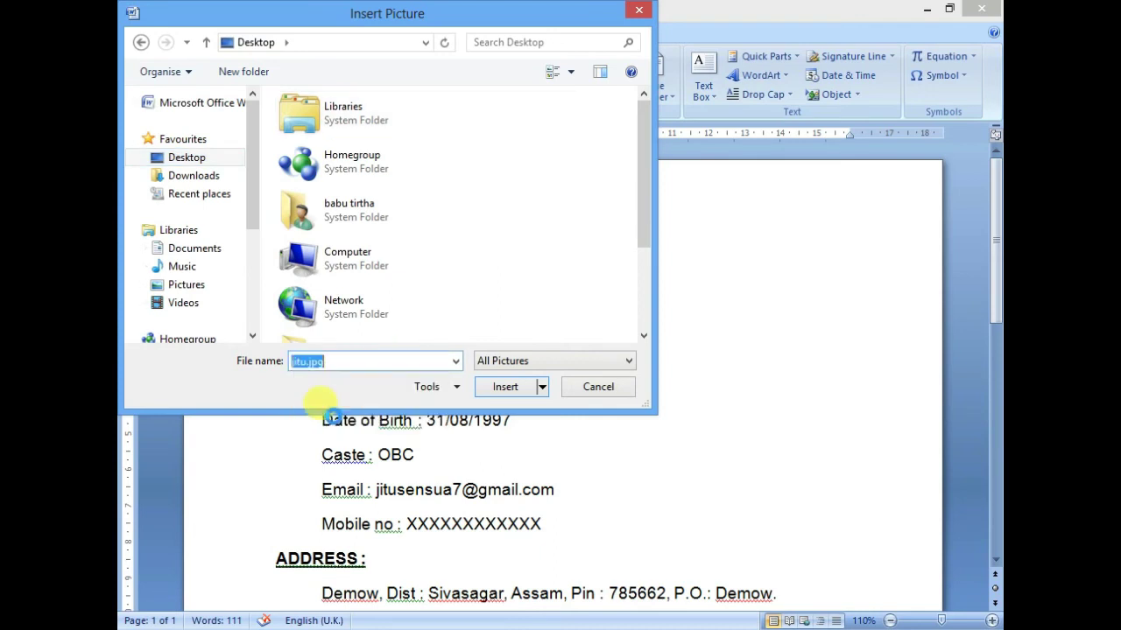
left_click(501, 395)
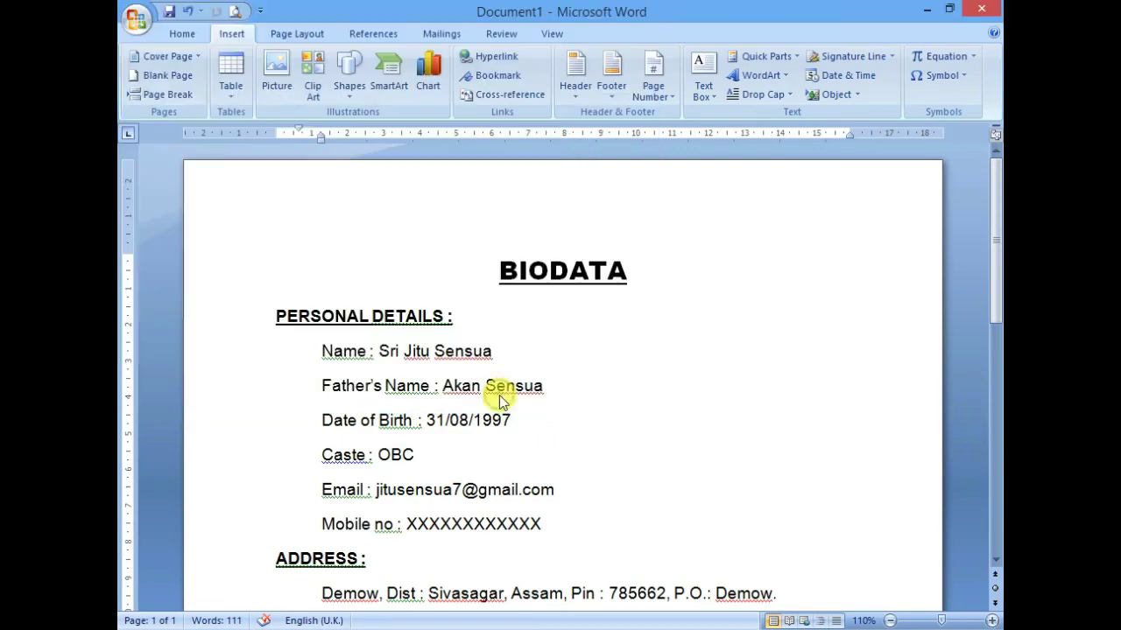
Float the photo In Front of Text, shrink it, place it top right, and add a ½ pt border
left_click(772, 95)
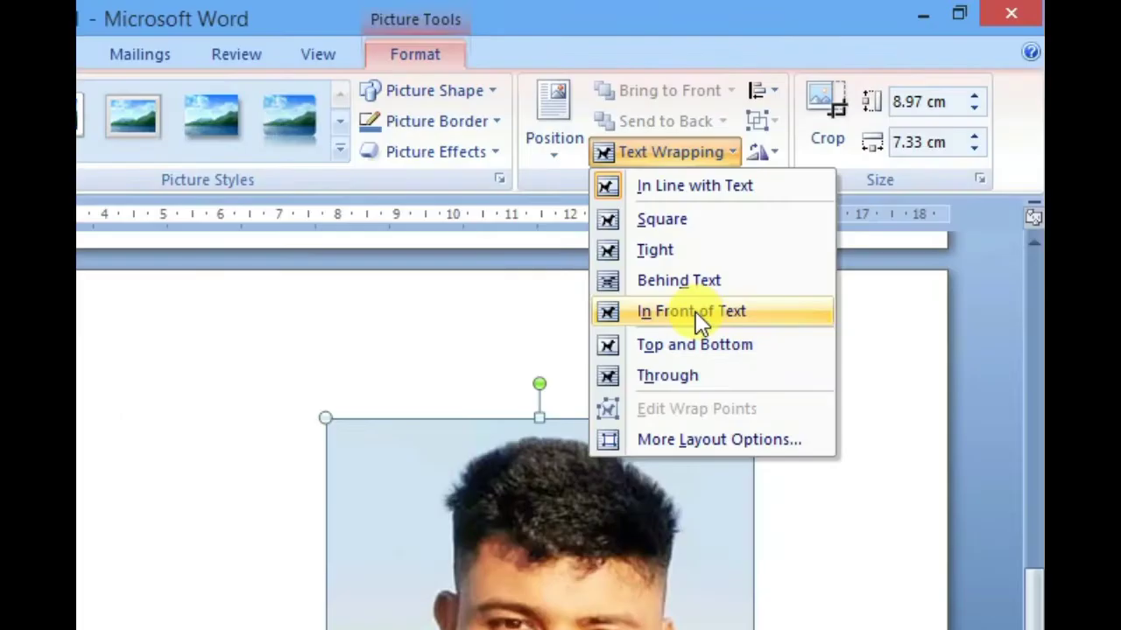
left_click(696, 310)
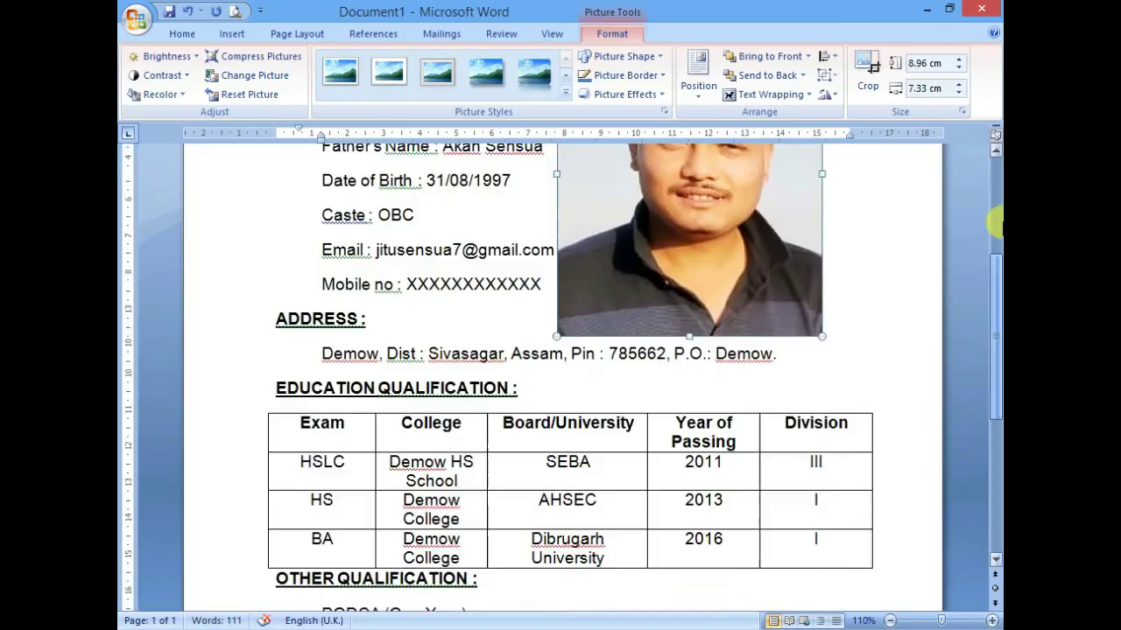
scroll(997, 204, "up", 1)
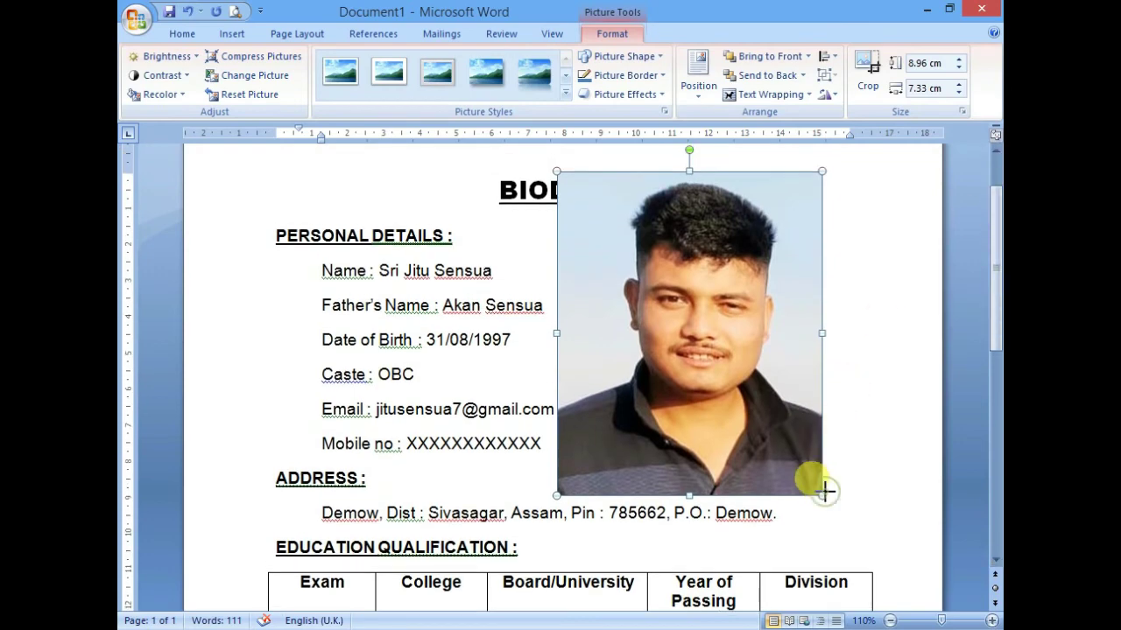
mouse_move(824, 493)
left_mouse_down()
mouse_move(637, 277)
mouse_move(650, 285)
left_mouse_up()
left_click_drag(641, 209, 792, 317)
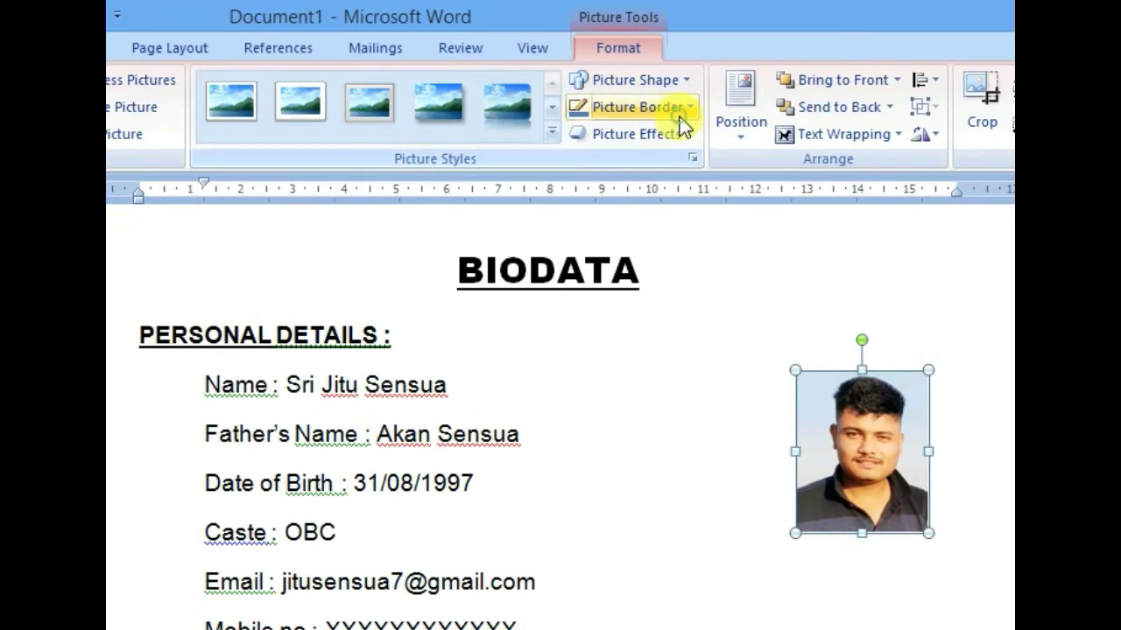
left_click(655, 77)
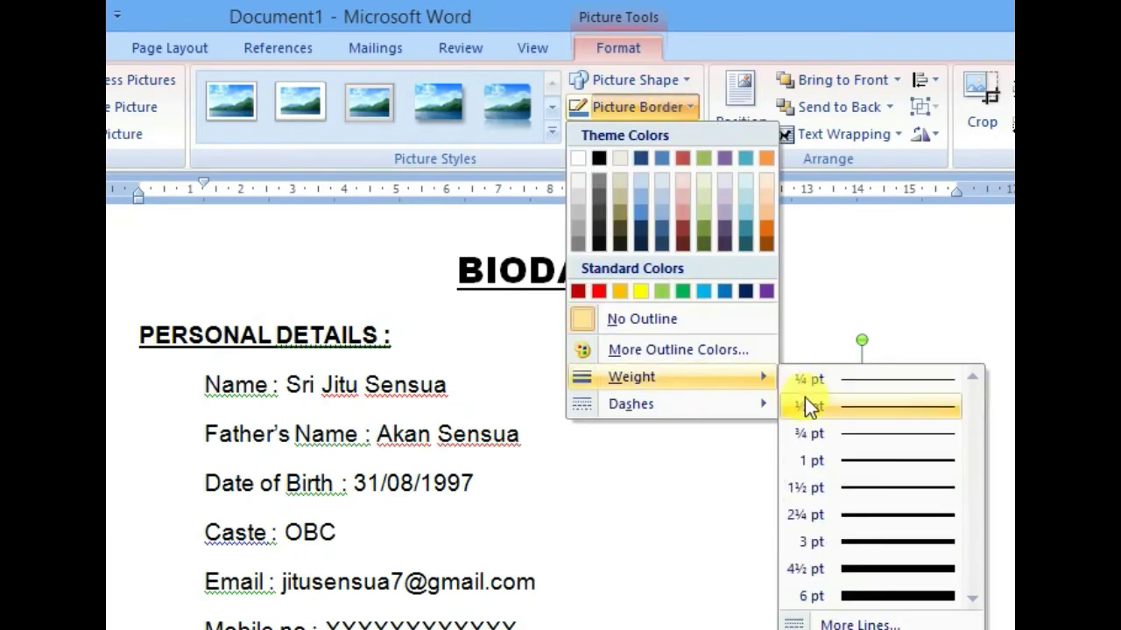
mouse_move(622, 264)
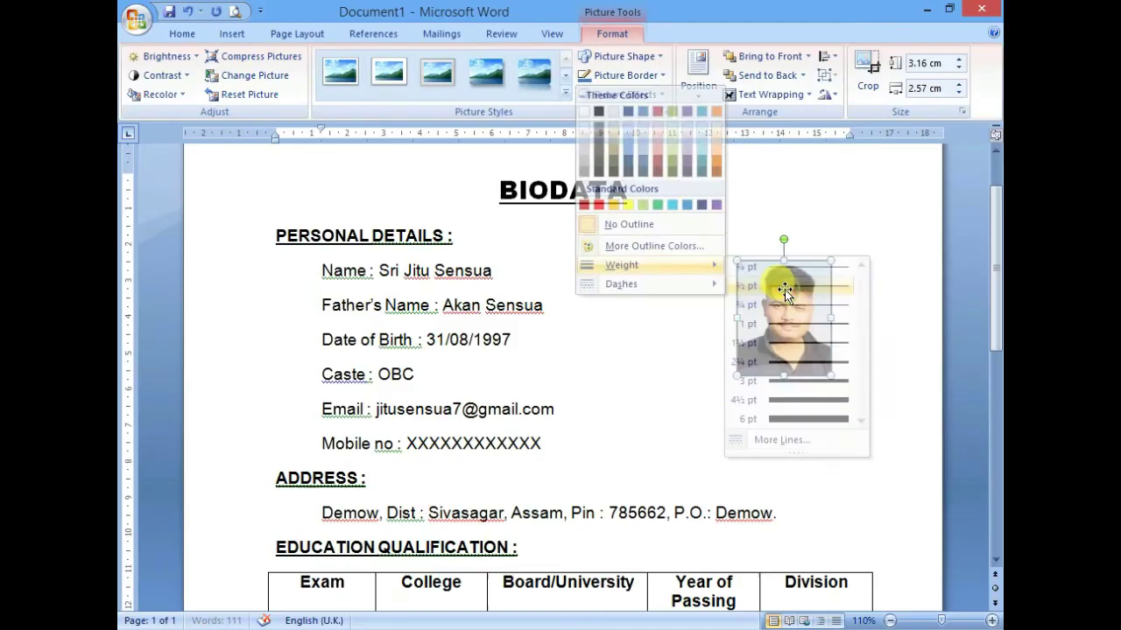
left_click(864, 408)
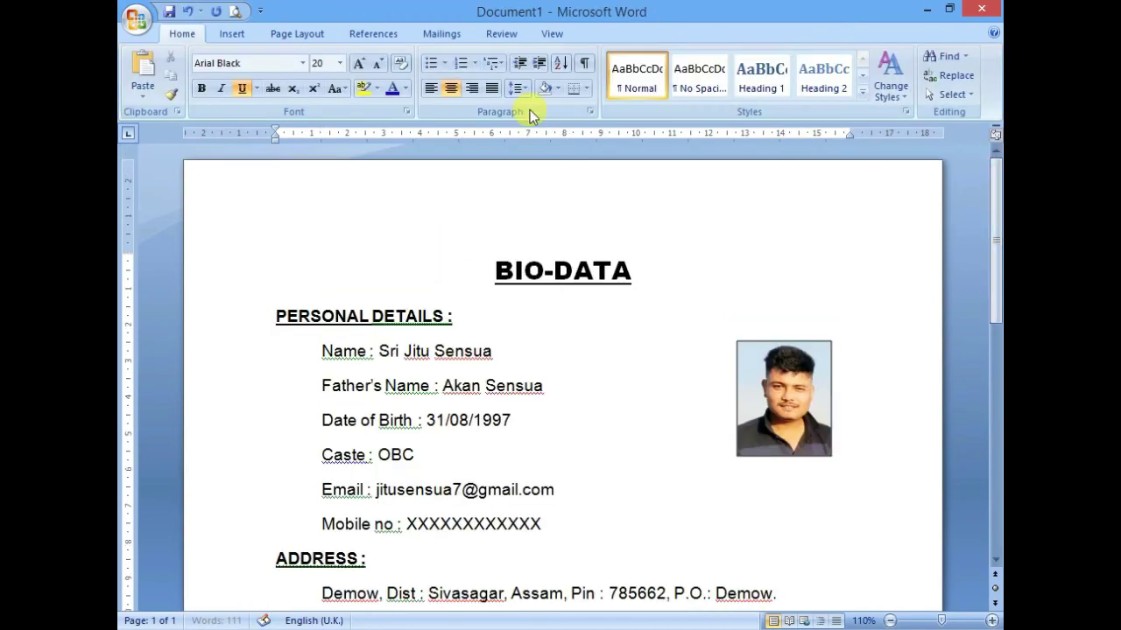
Save the document as BIO in the Documents library
left_click(137, 19)
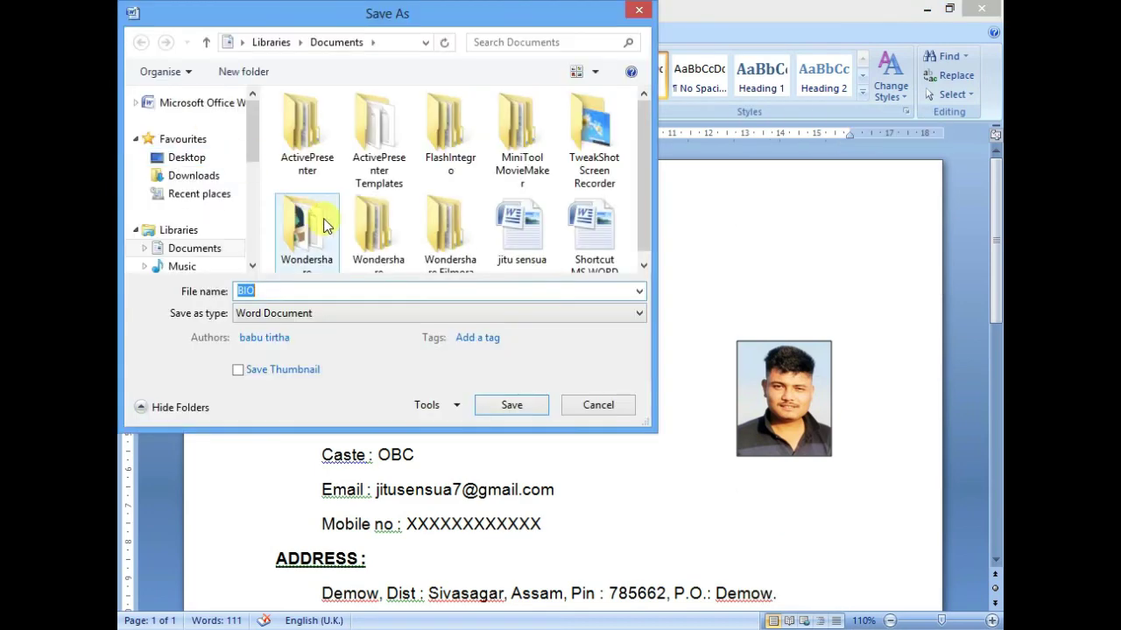
left_click(520, 408)
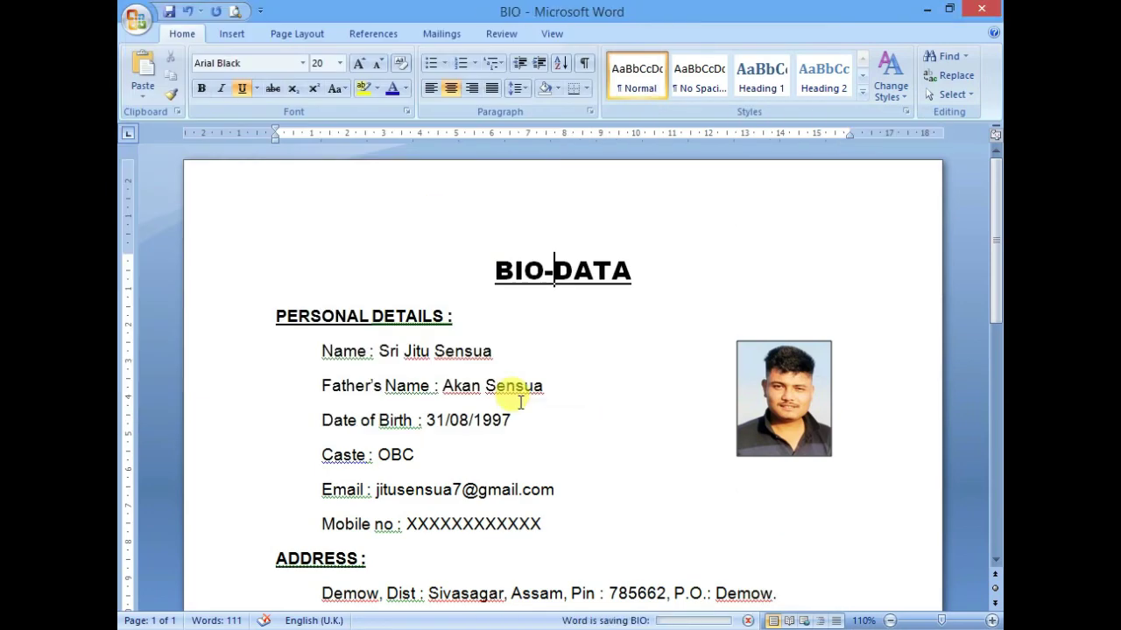
left_click(151, 30)
Set up a Save As of BIO with PDF chosen as the file type
left_click(184, 169)
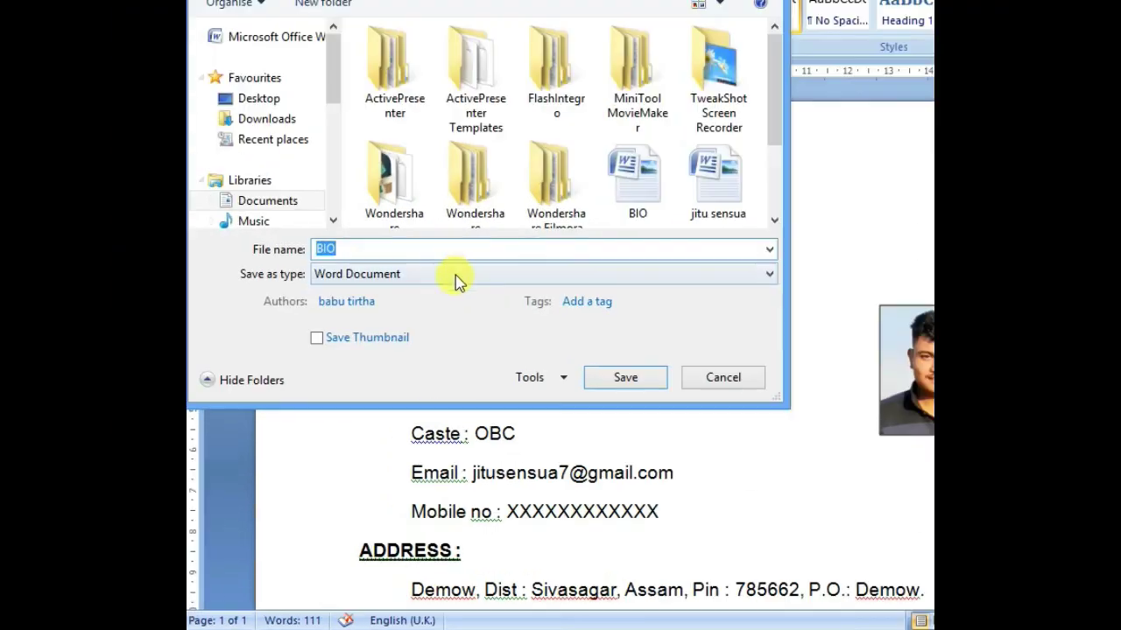
left_click(454, 275)
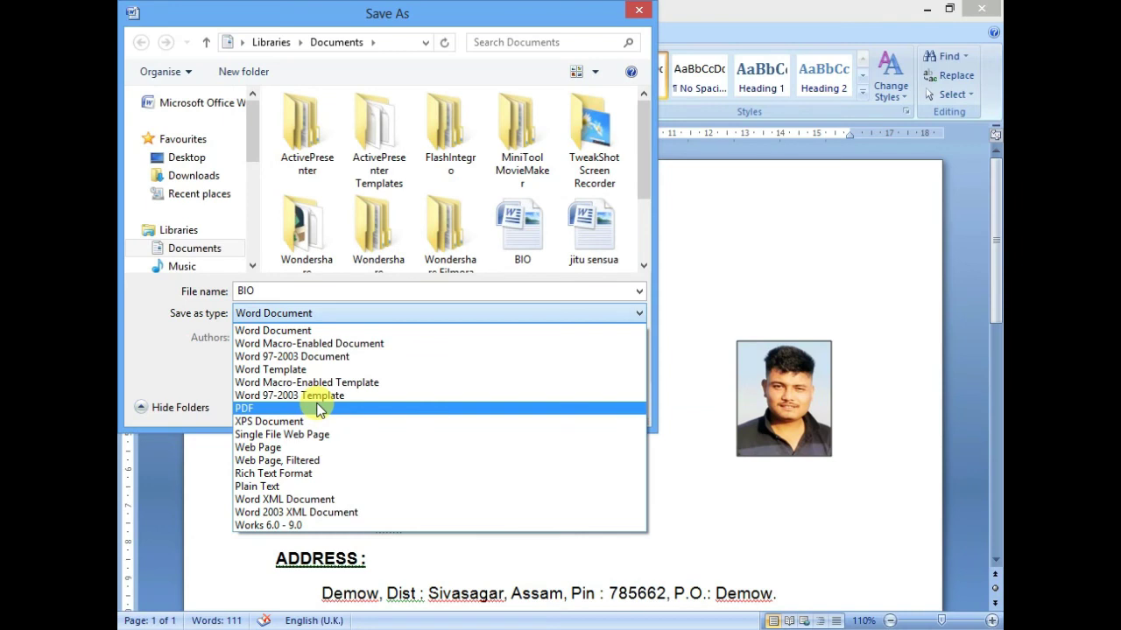
left_click(318, 409)
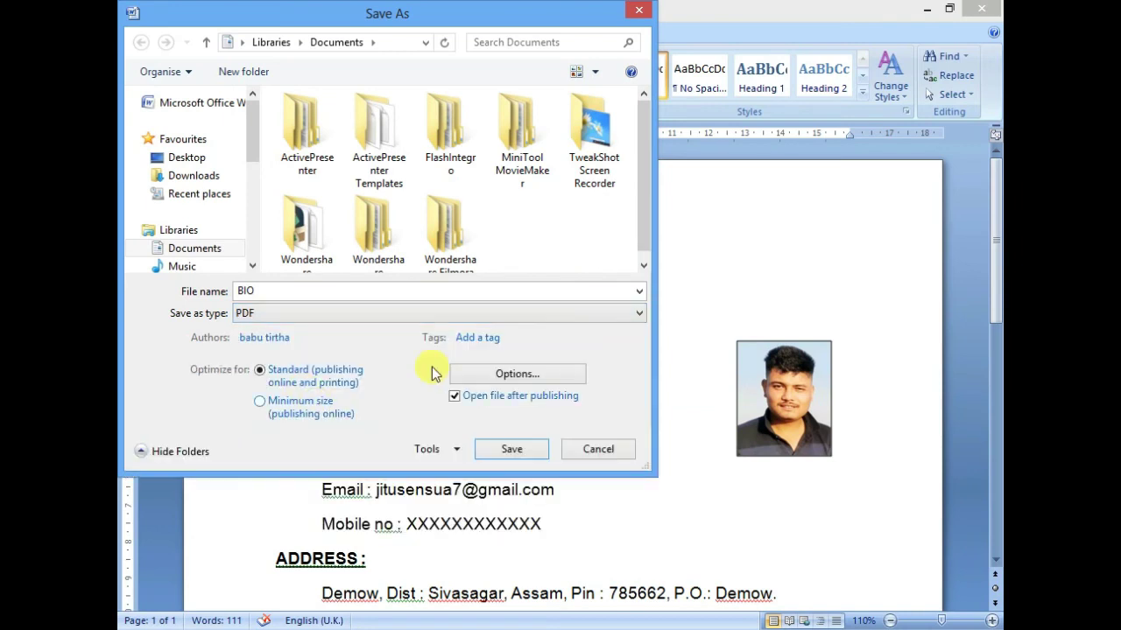